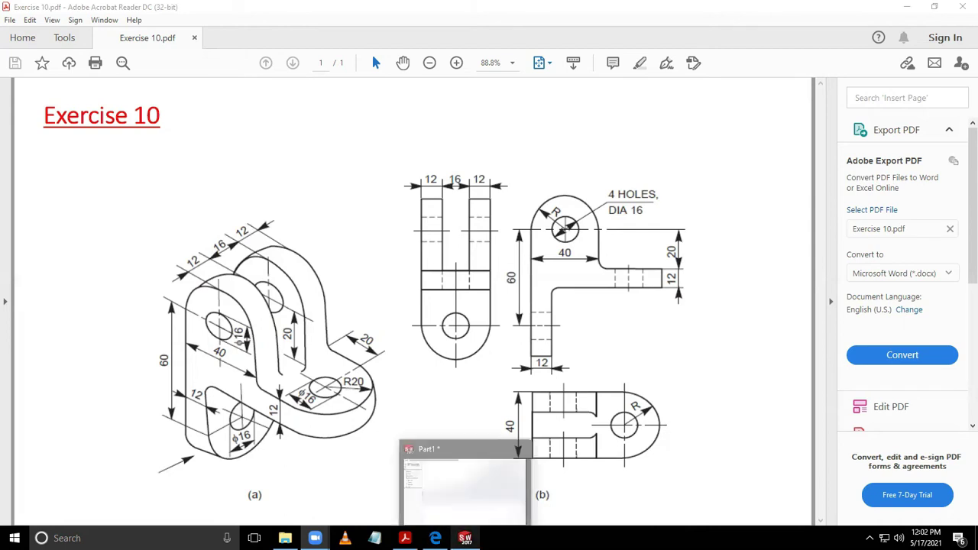
Select the Front Plane, view it straight on and start a line sketch
left_click(464, 538)
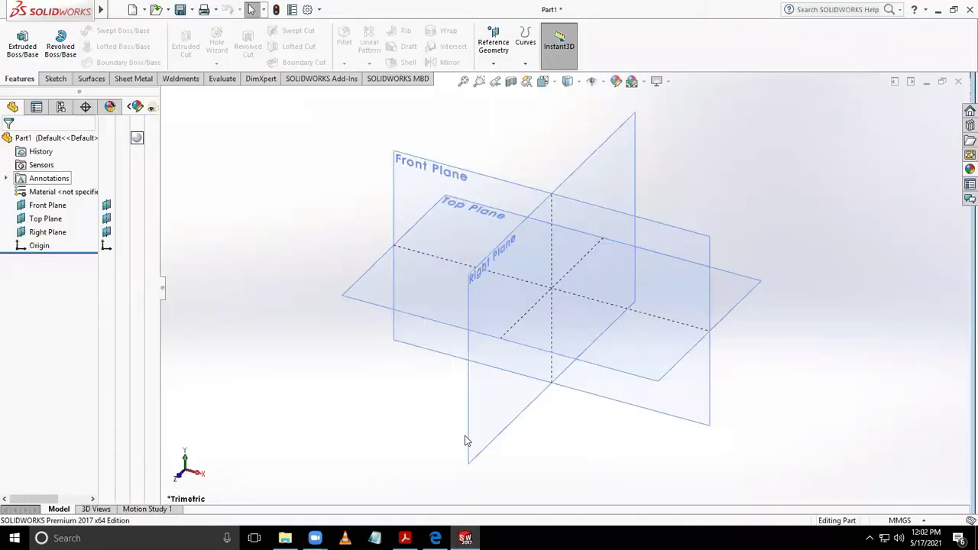
left_click(480, 178)
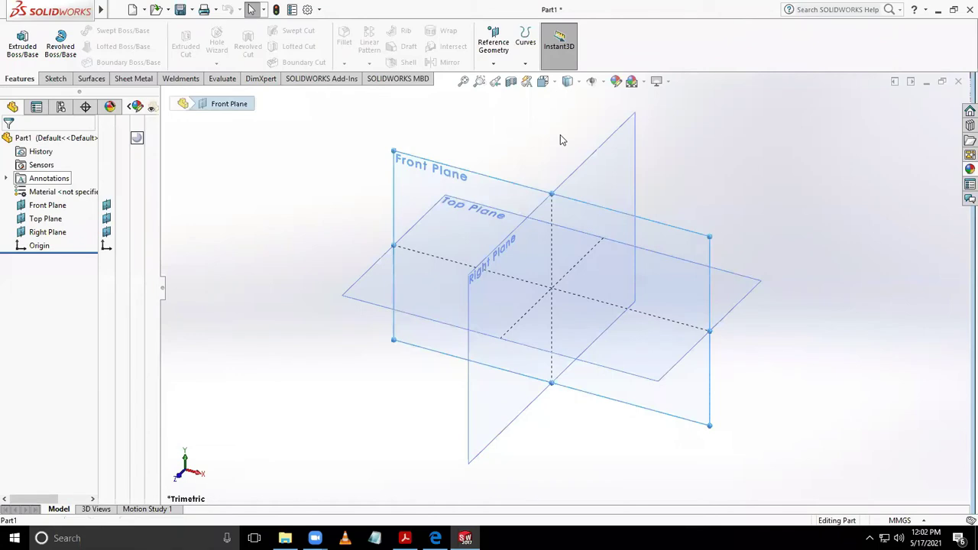
left_click(589, 136)
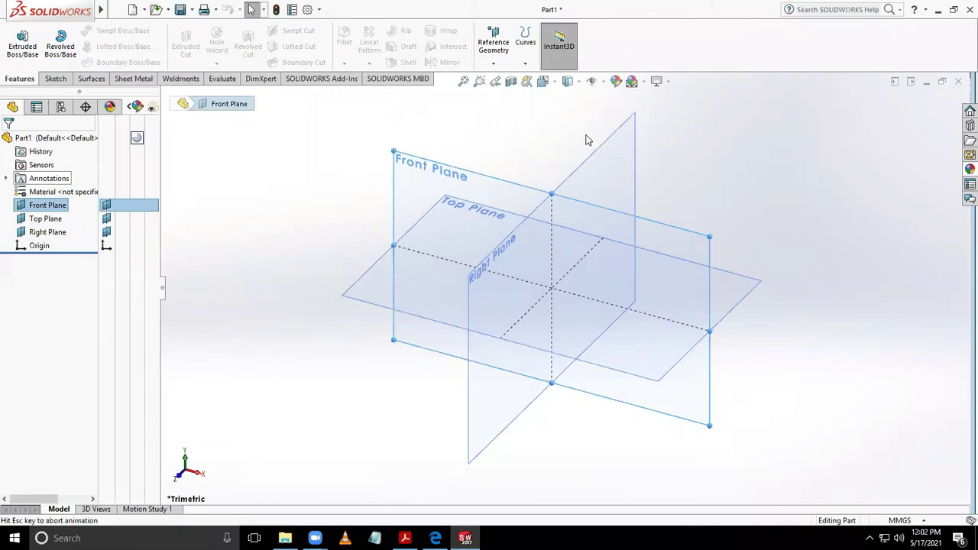
left_click(53, 80)
left_click(79, 31)
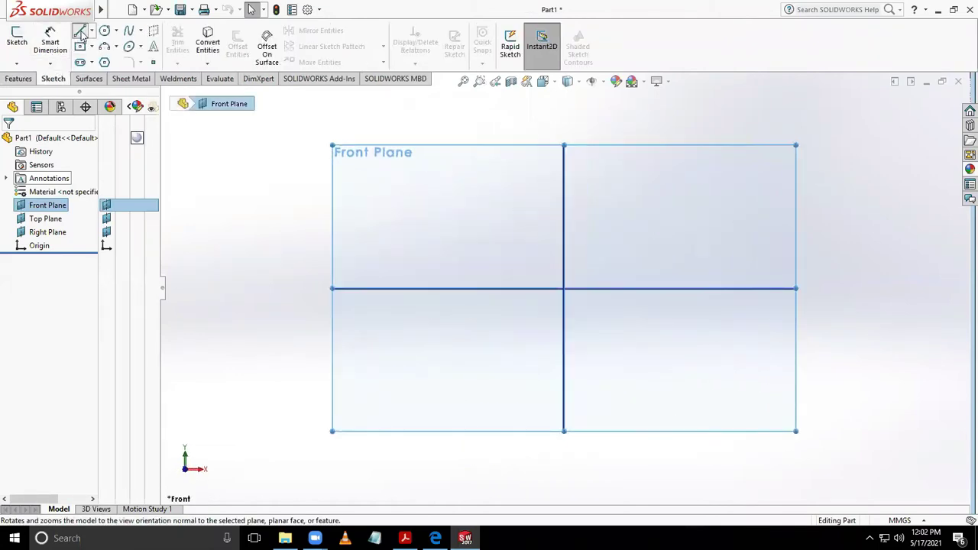
Draw the closed L-shaped line profile of the upright and side arm
left_click(580, 388)
left_click(543, 382)
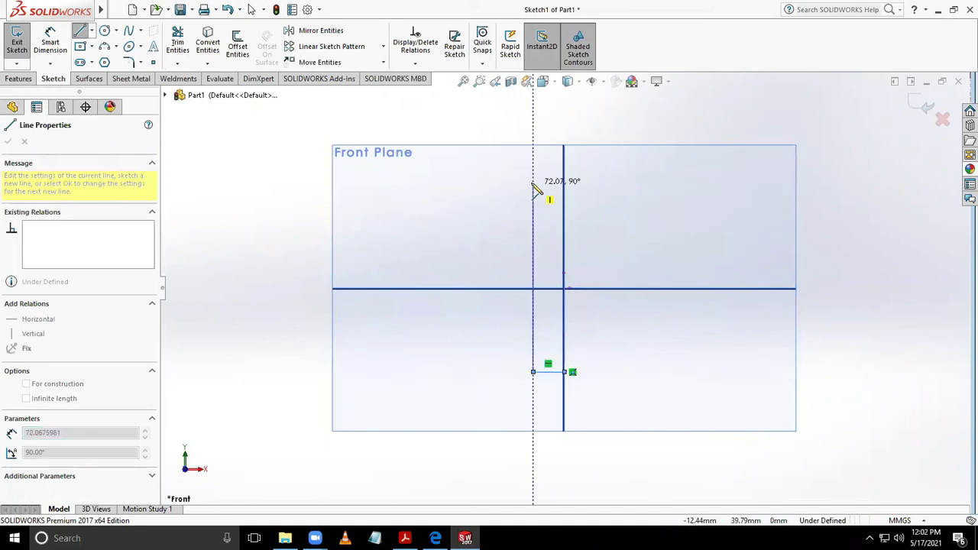
left_click(532, 119)
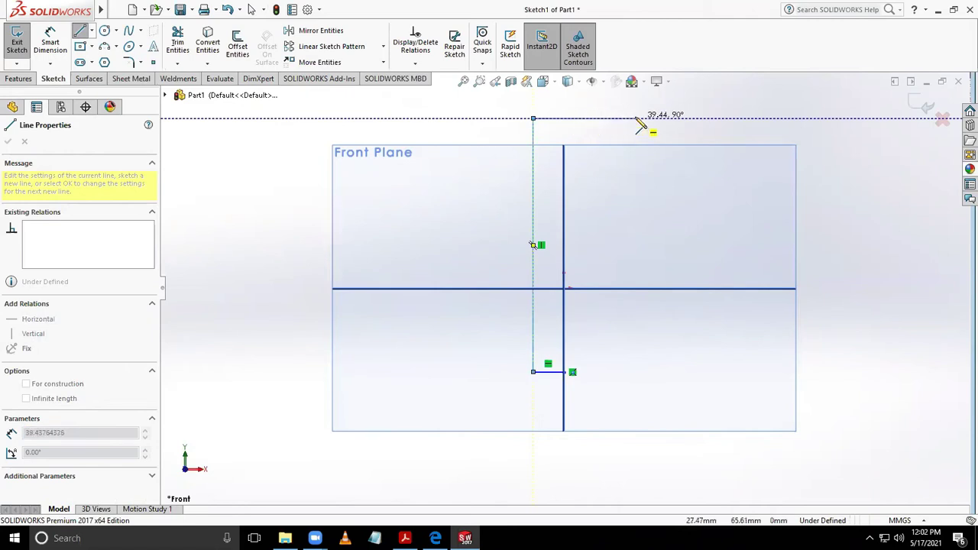
left_click(636, 118)
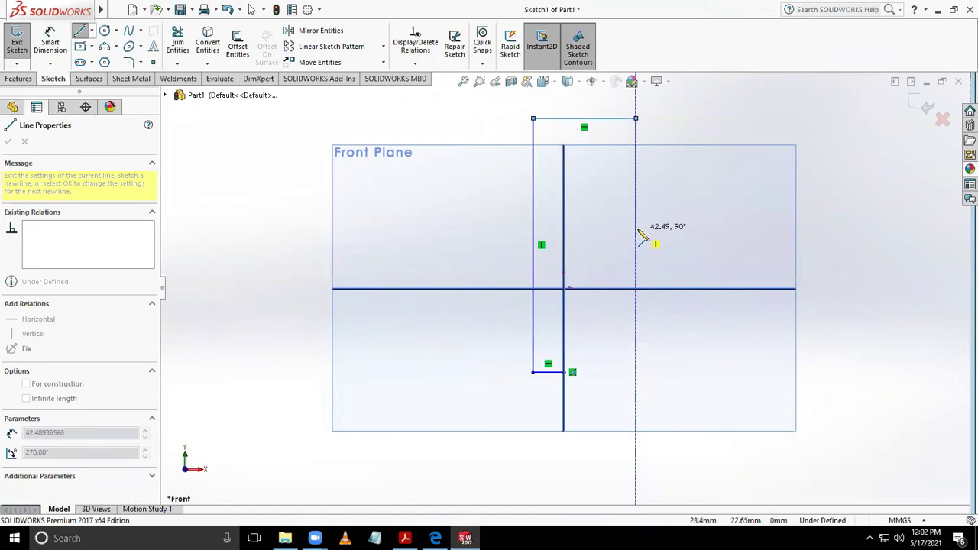
left_click(635, 224)
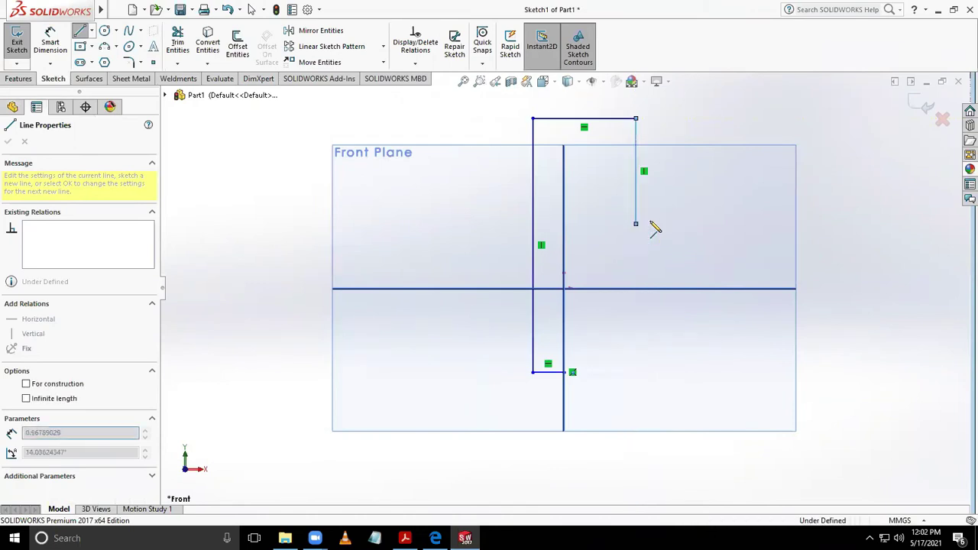
left_click(761, 224)
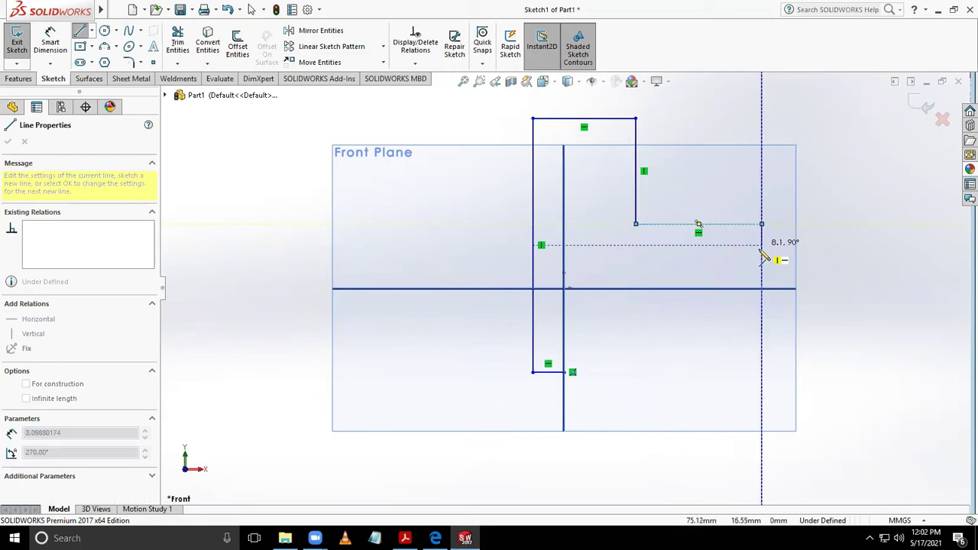
left_click(761, 256)
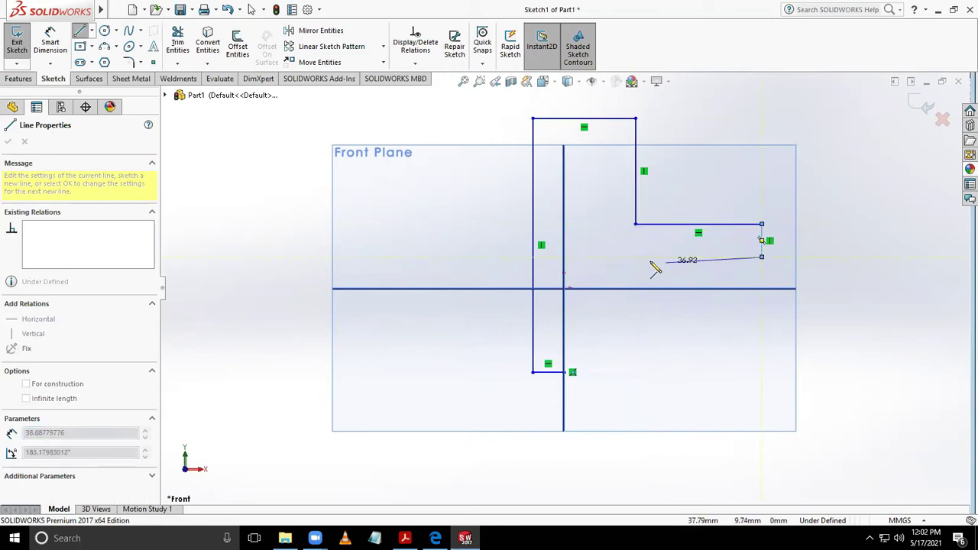
left_click(564, 256)
left_click(565, 370)
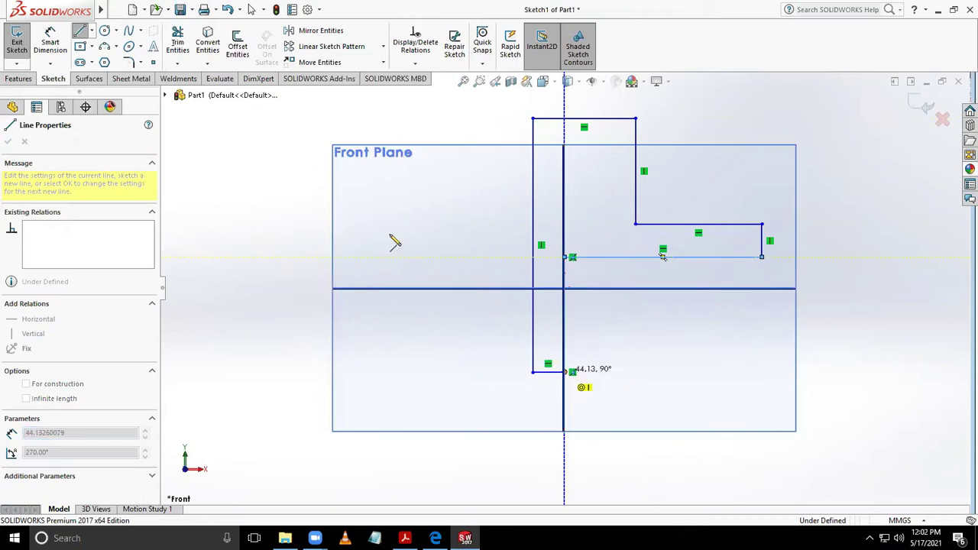
left_click(55, 43)
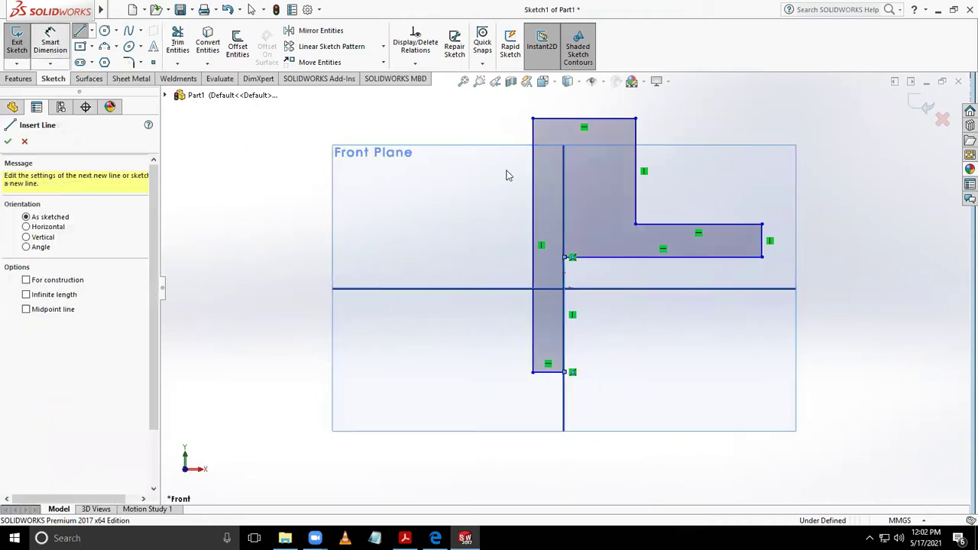
Dimension the left edge to 100 mm, the inner vertical edge to 40 mm and the base to 12 mm
left_click(533, 213)
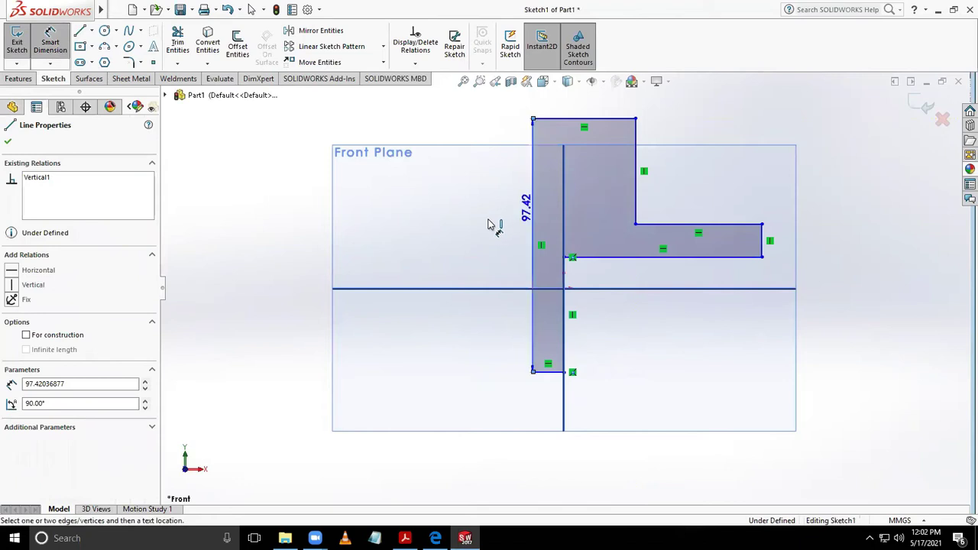
left_click(487, 220)
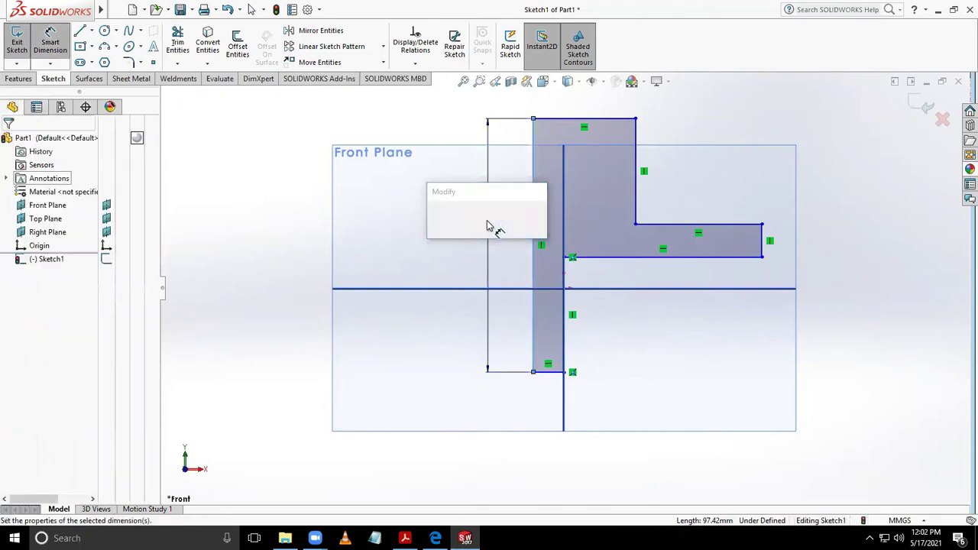
type("100")
key("Return")
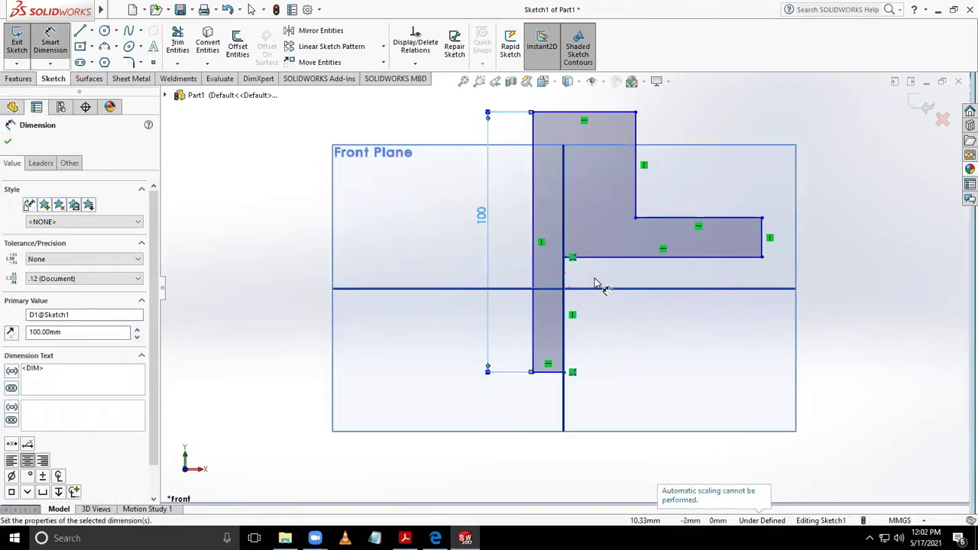
left_click(567, 316)
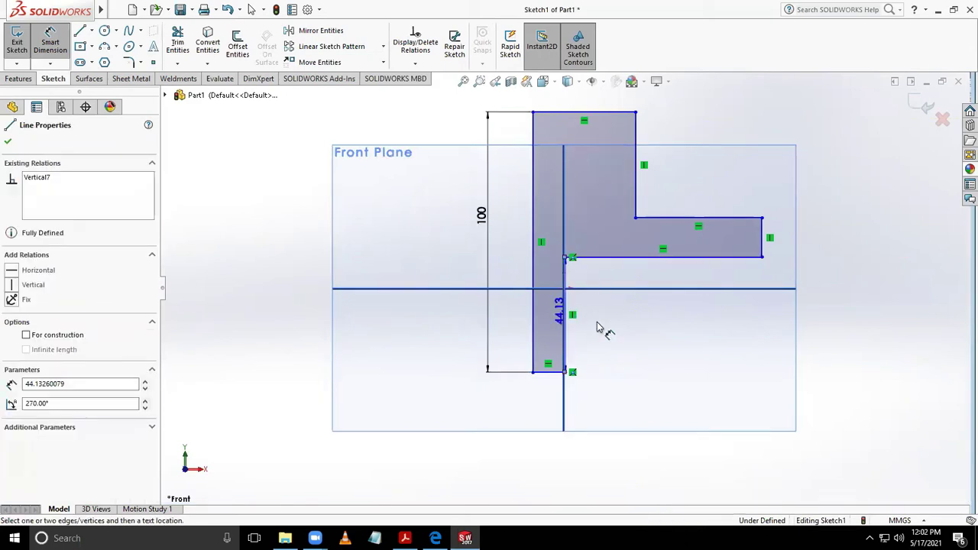
left_click(607, 331)
type("4")
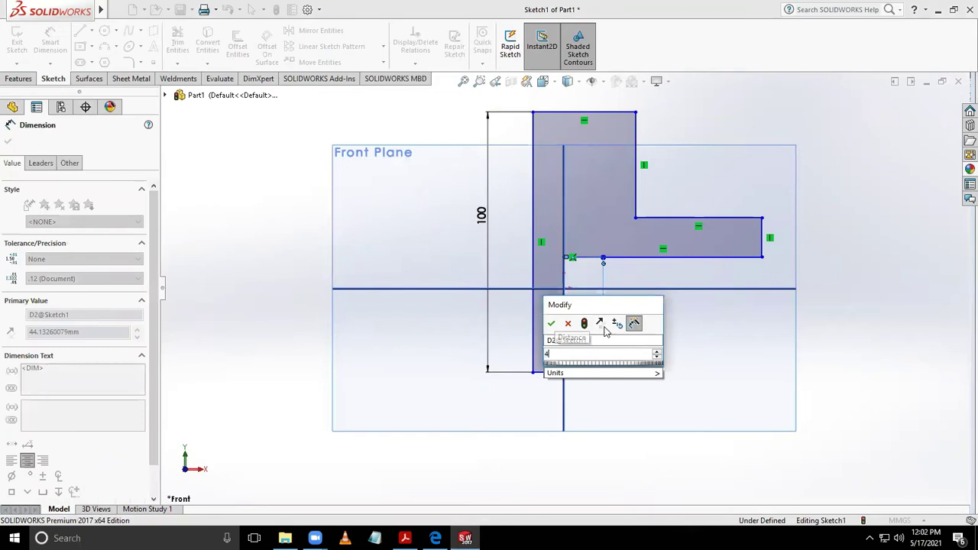
type("0")
key("Return")
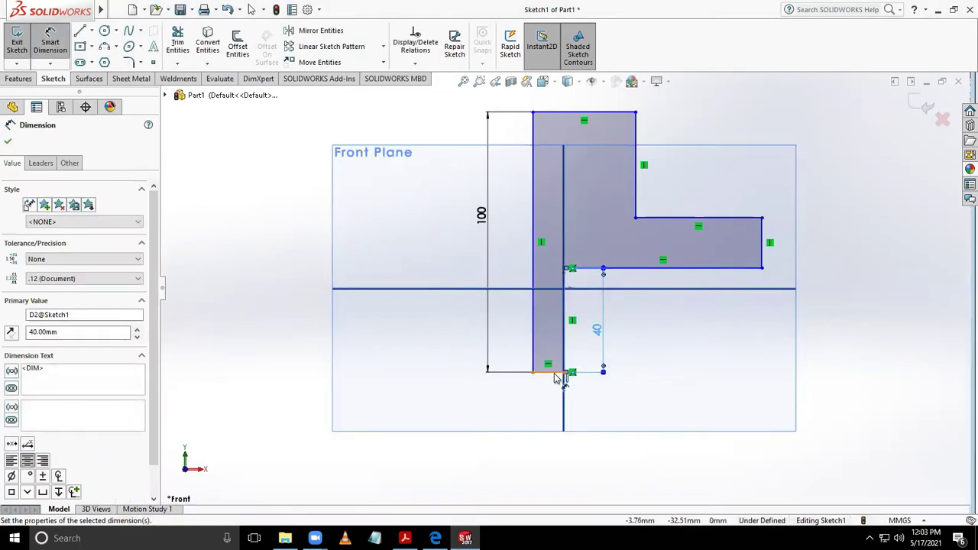
left_click(556, 372)
left_click(552, 399)
type("12")
key("Return")
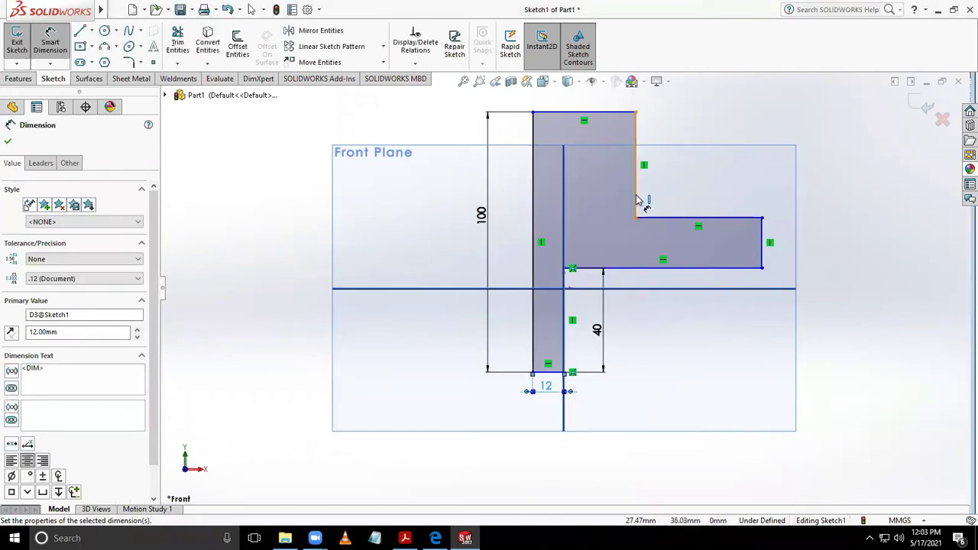
Dimension the right upright edge, top width and arm length to 40 mm each
left_click(636, 187)
left_click(686, 177)
type("40")
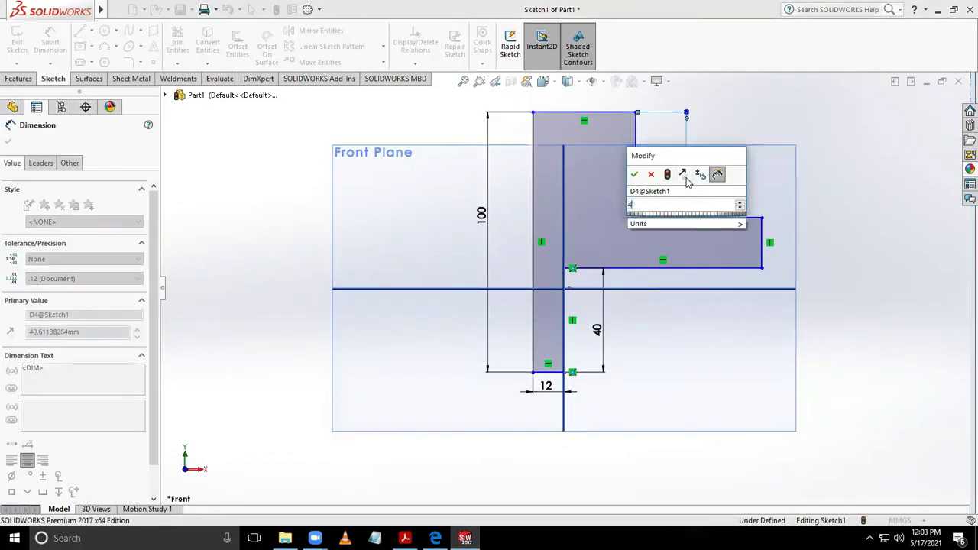
key("Return")
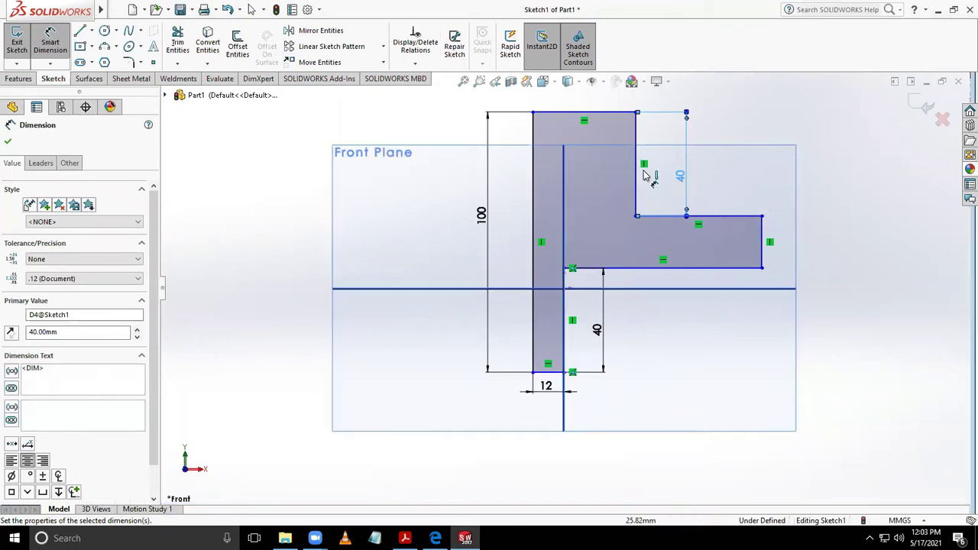
left_click(577, 115)
left_click(576, 100)
type("40")
key("Return")
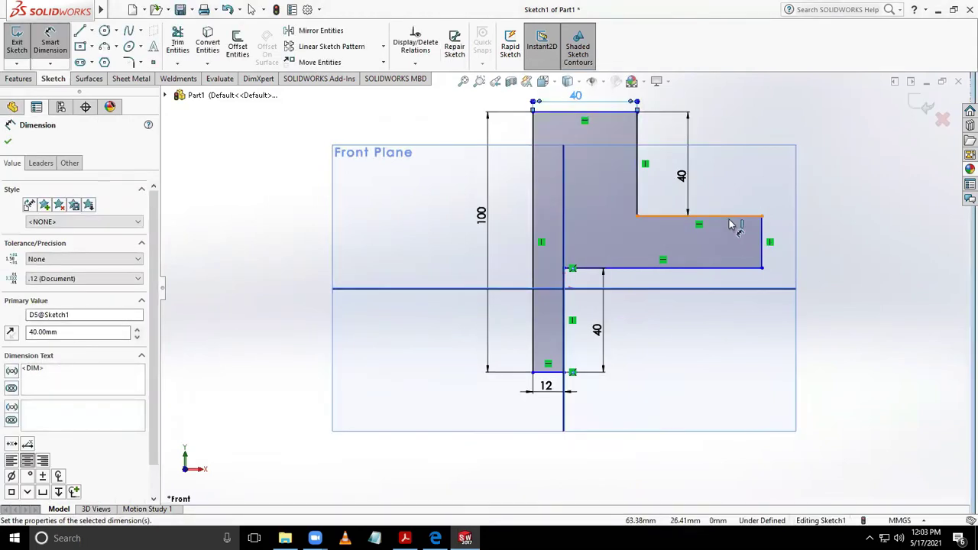
left_click(729, 220)
left_click(740, 202)
type("40")
key("Return")
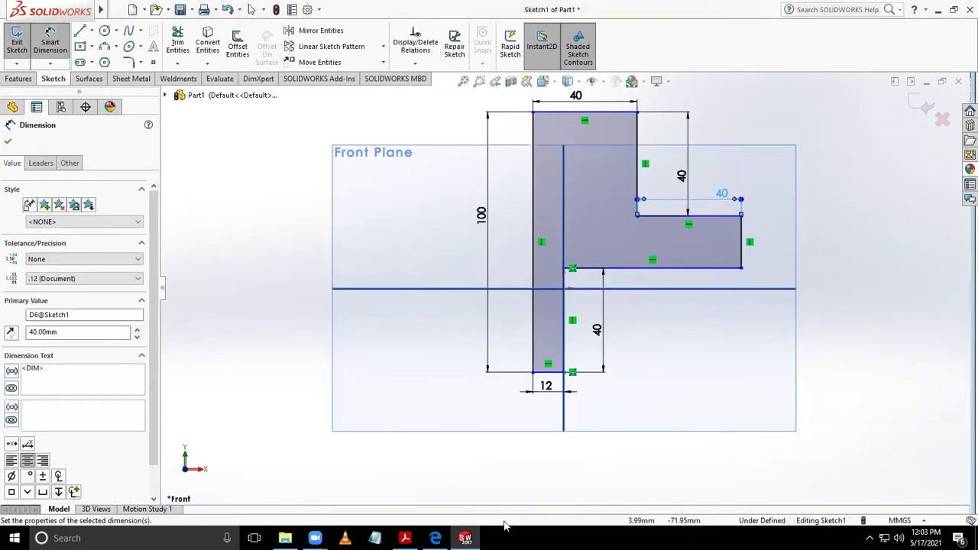
left_click(405, 538)
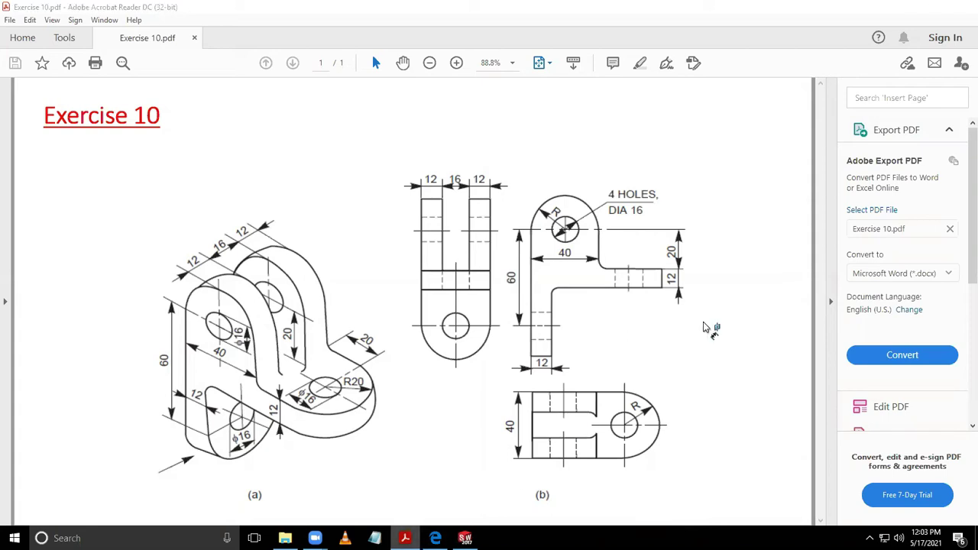
Delete the redundant vertical 40 mm dimension on the lower inner edge
key("alt+Tab")
left_click(777, 254)
left_click(809, 245)
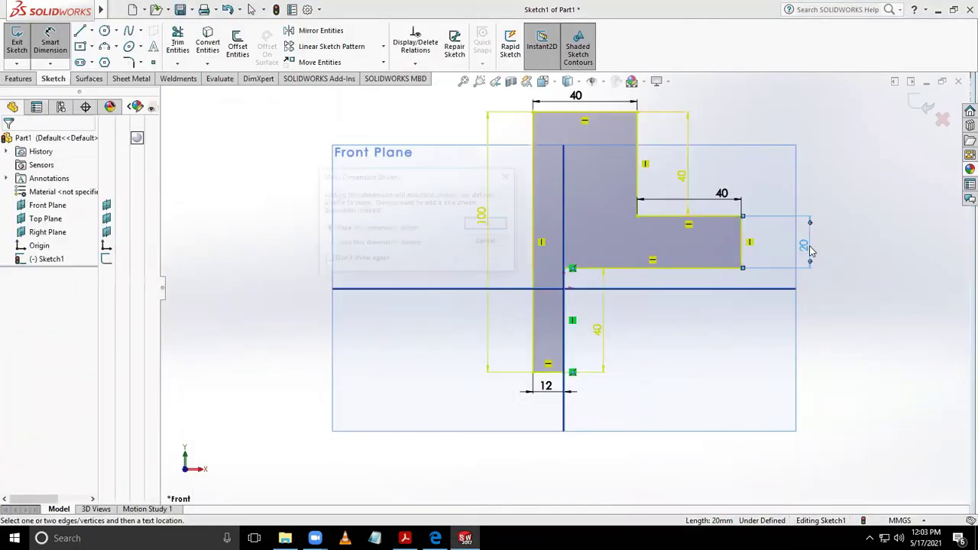
left_click(496, 243)
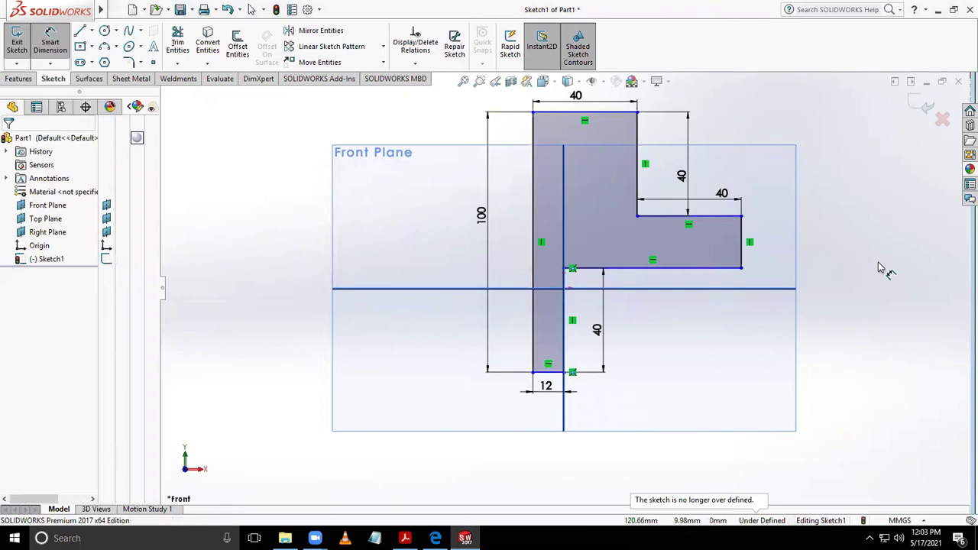
left_click(602, 338)
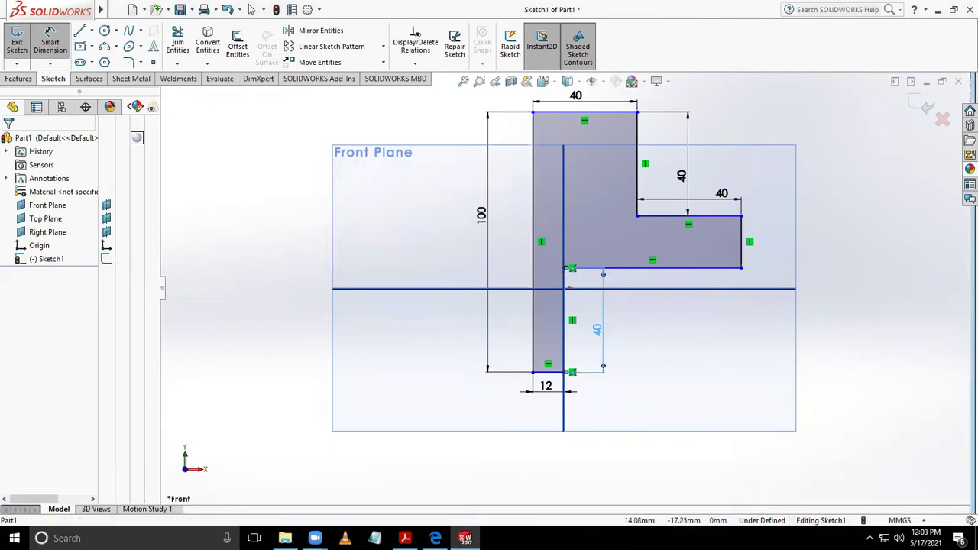
key("BackSpace")
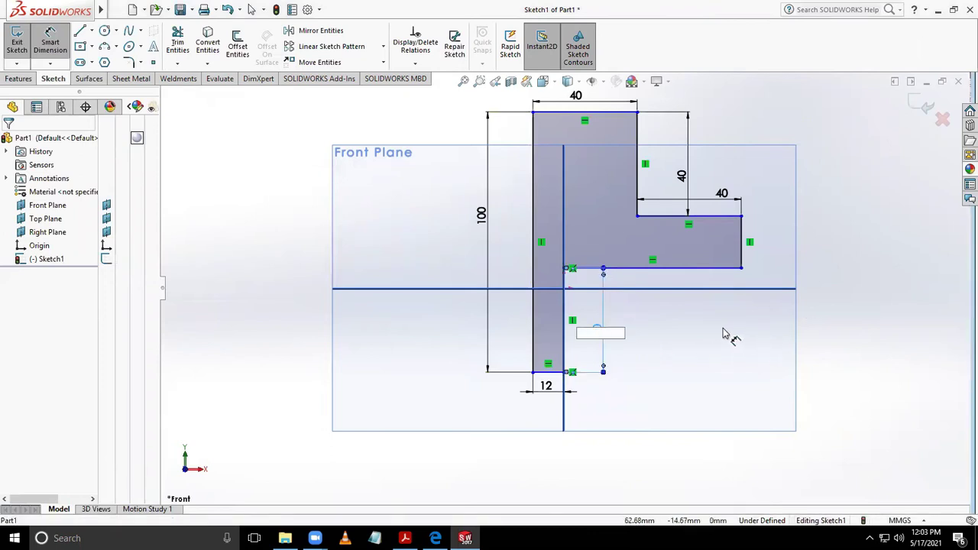
key("Return")
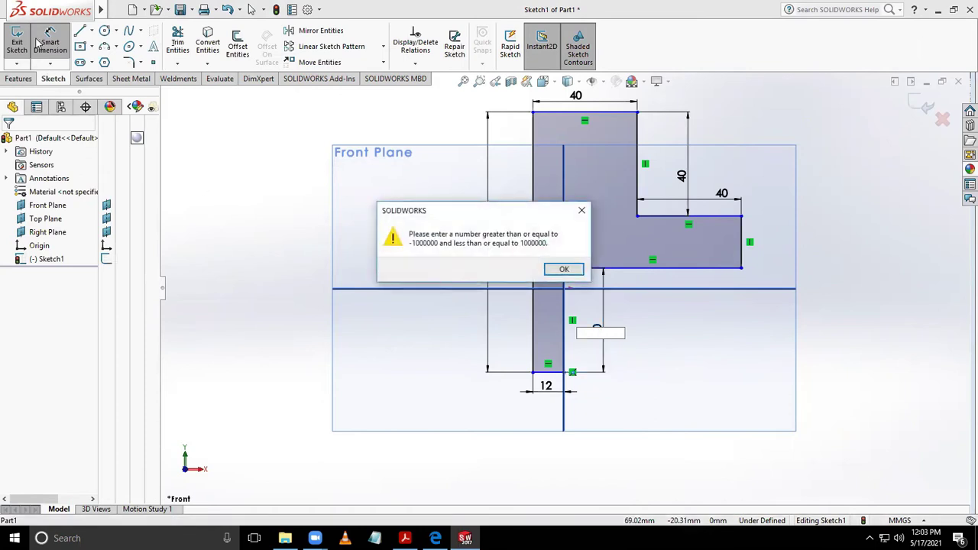
left_click(564, 269)
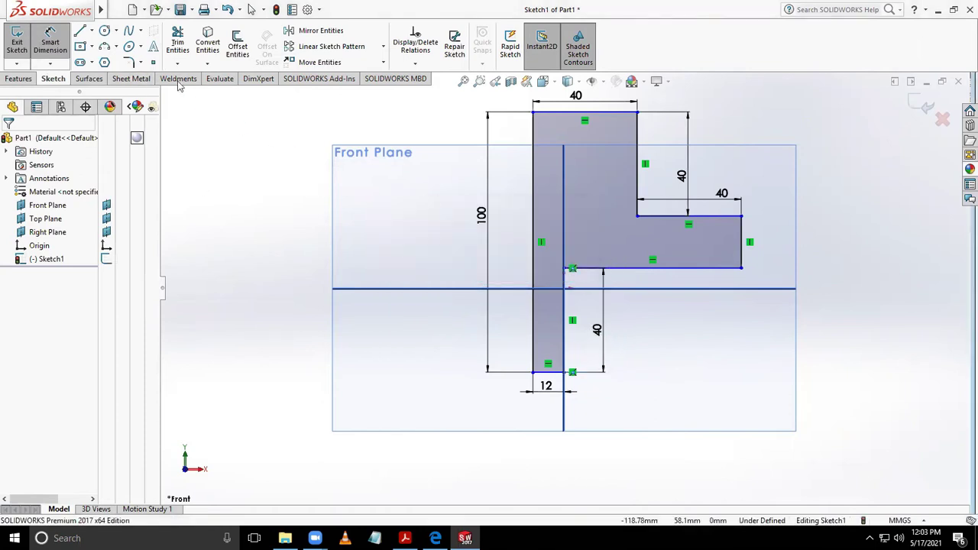
key("Escape")
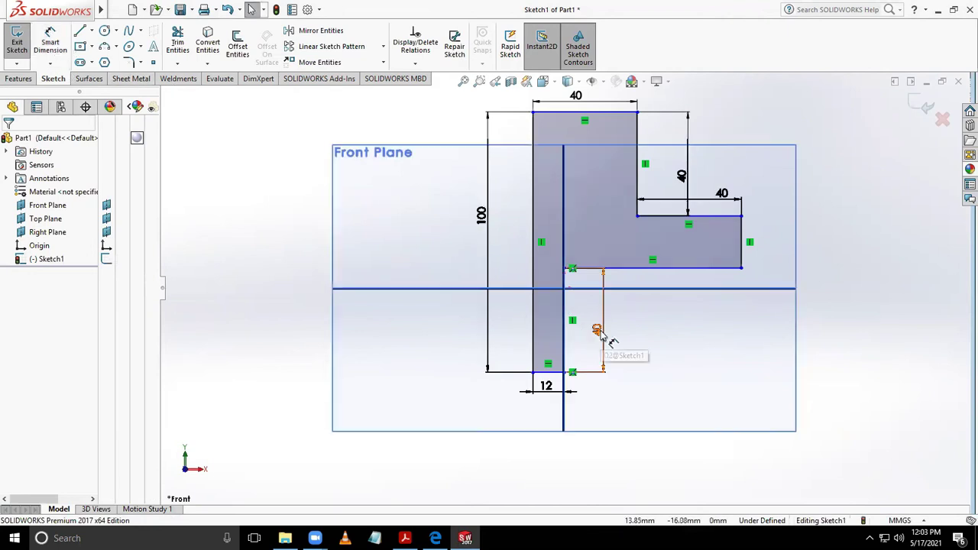
left_click(595, 330)
right_click(603, 334)
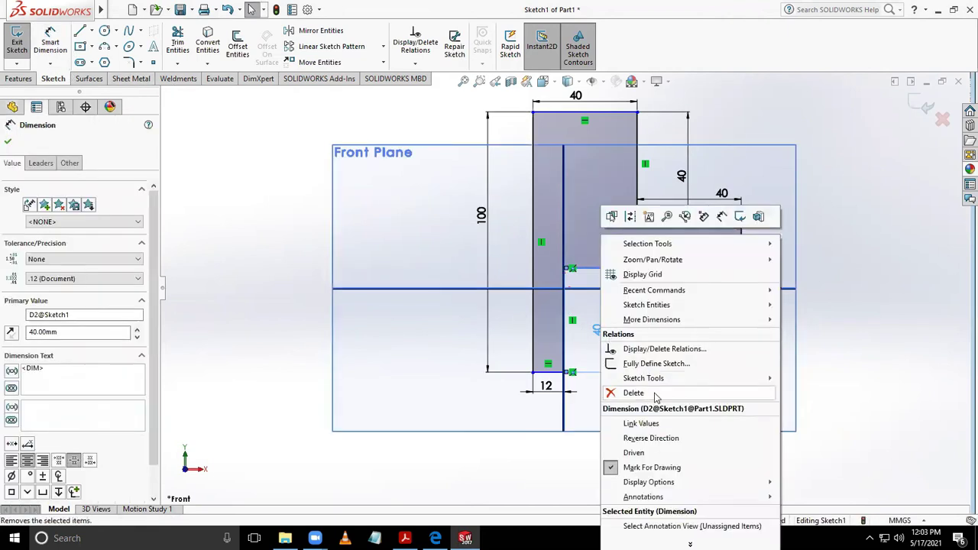
left_click(634, 392)
Dimension the arm's right end line to a 12 mm thickness
left_click(68, 47)
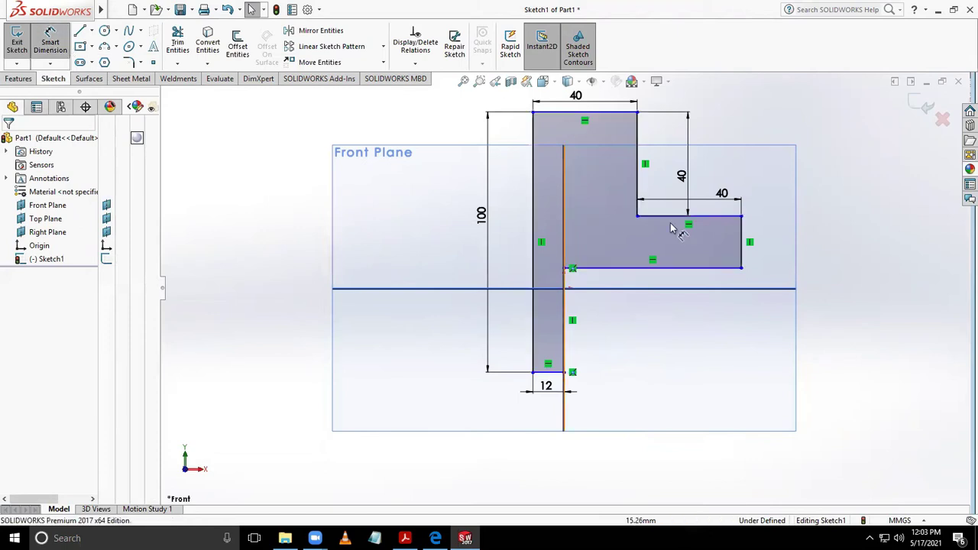
left_click(743, 240)
left_click(816, 252)
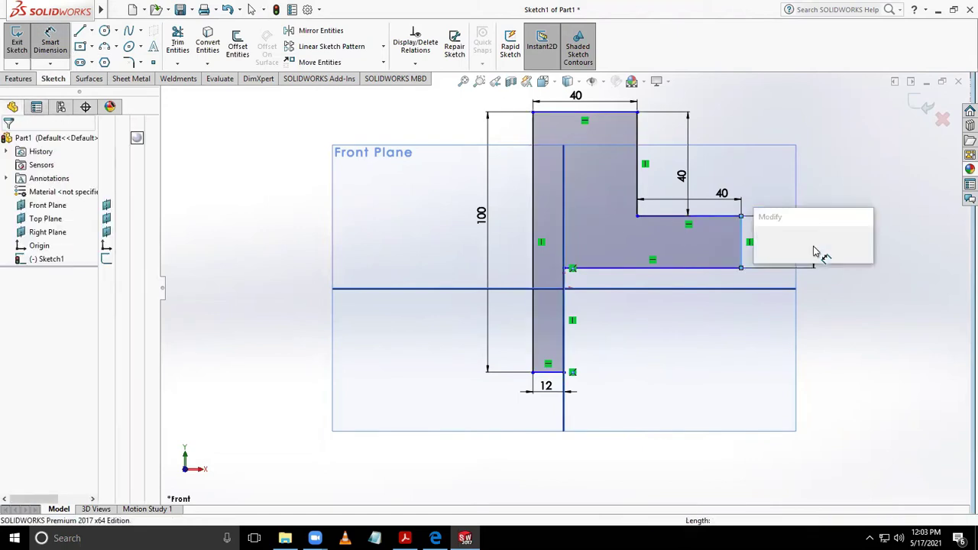
type("12")
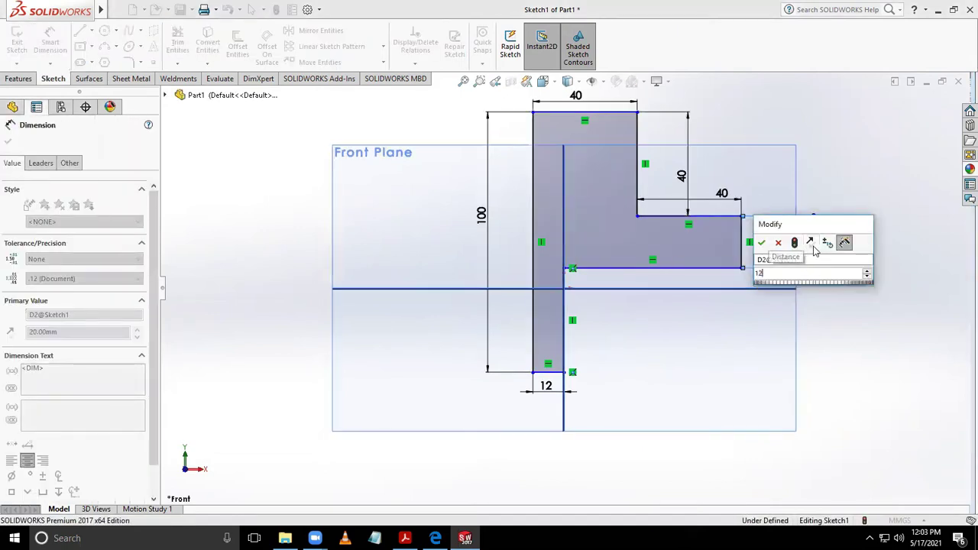
key("Return")
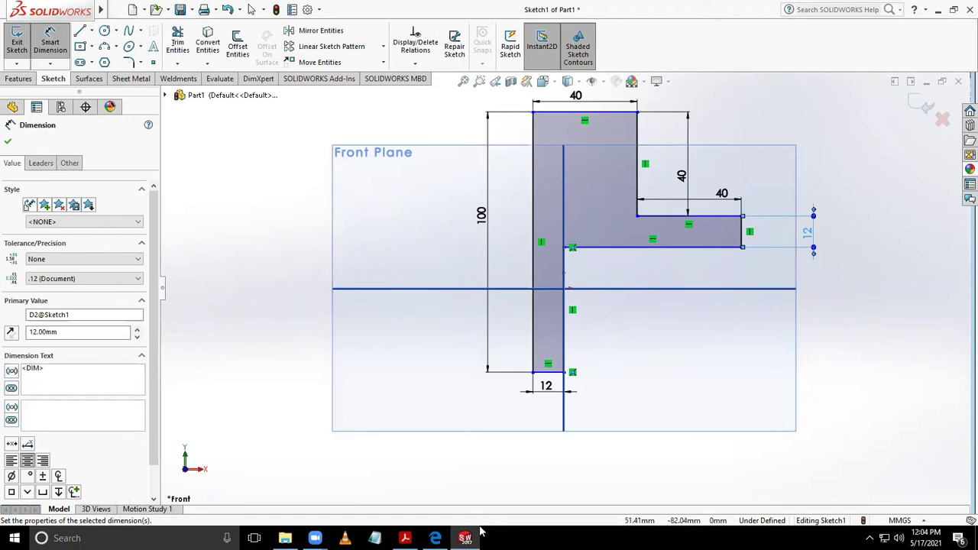
left_click(405, 538)
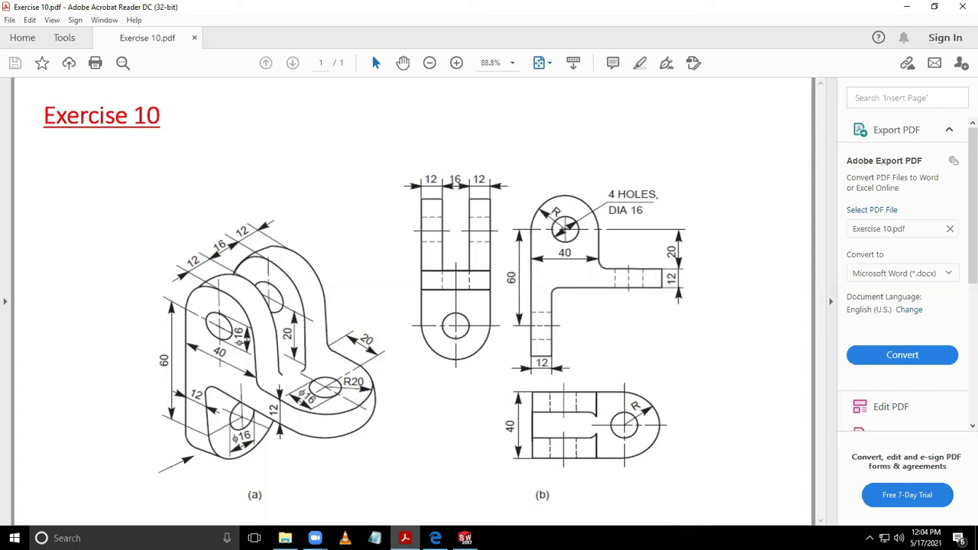
Return to the SOLIDWORKS sketch and accept the 12 mm arm thickness dimension
key("alt+Tab")
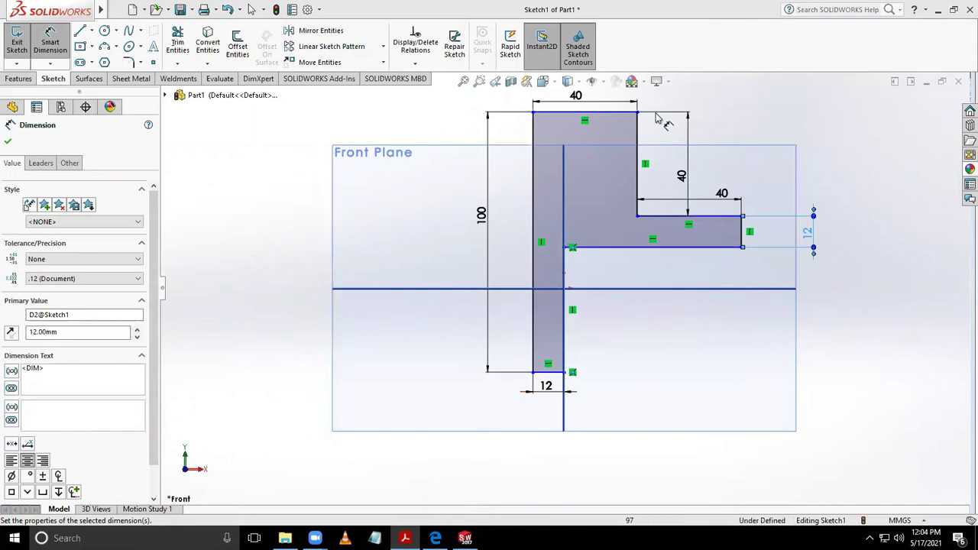
left_click(8, 143)
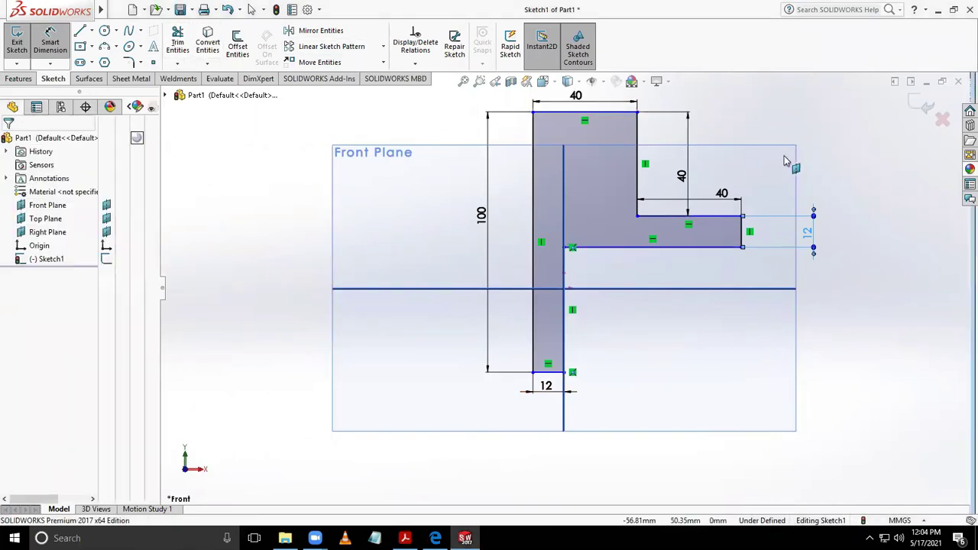
Extrude the L-profile 40 mm with a Mid Plane end condition into Boss-Extrude1
left_click(922, 107)
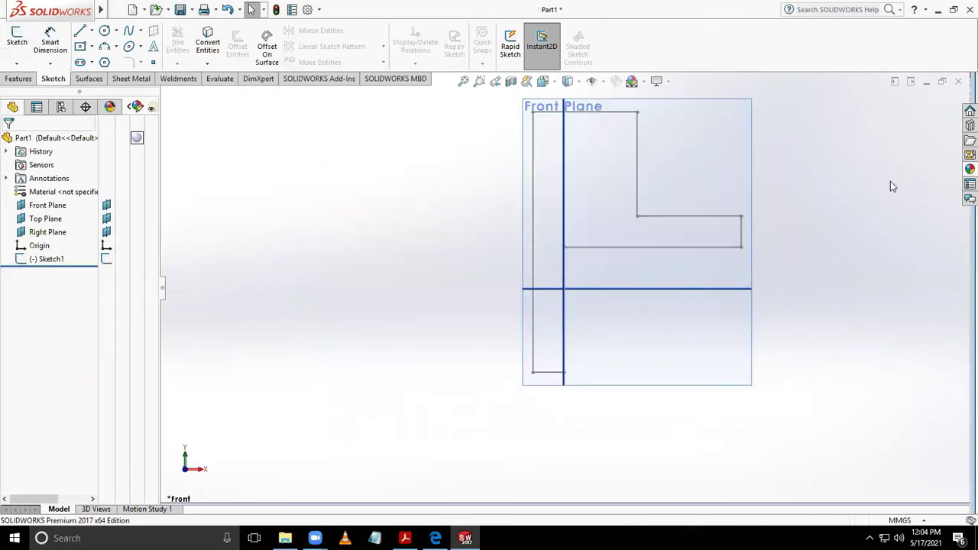
left_click(18, 79)
left_click(22, 46)
left_click(639, 187)
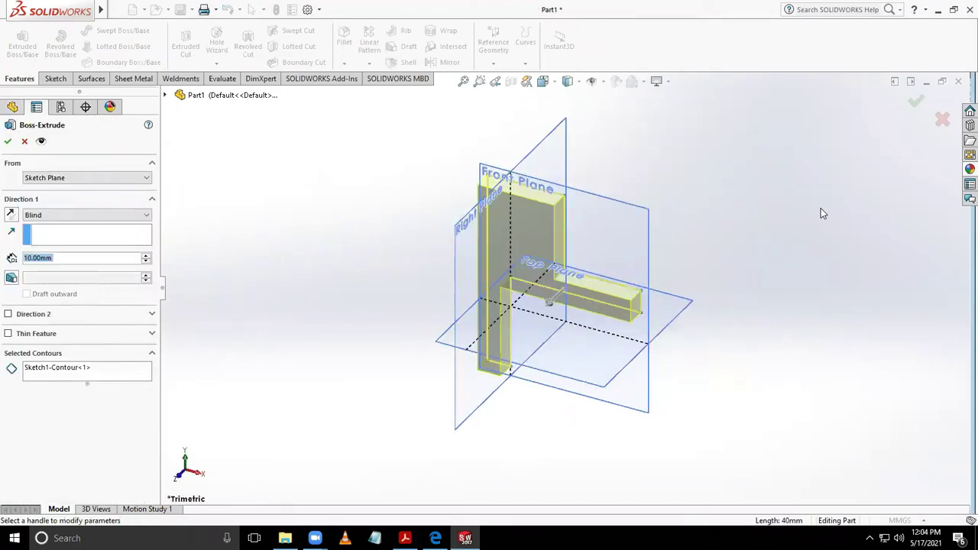
left_click(405, 538)
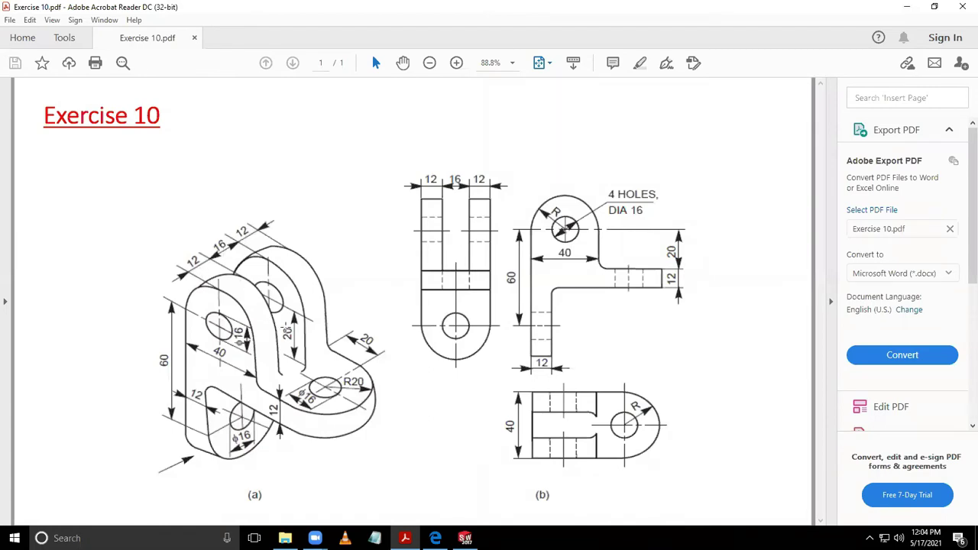
left_click(465, 538)
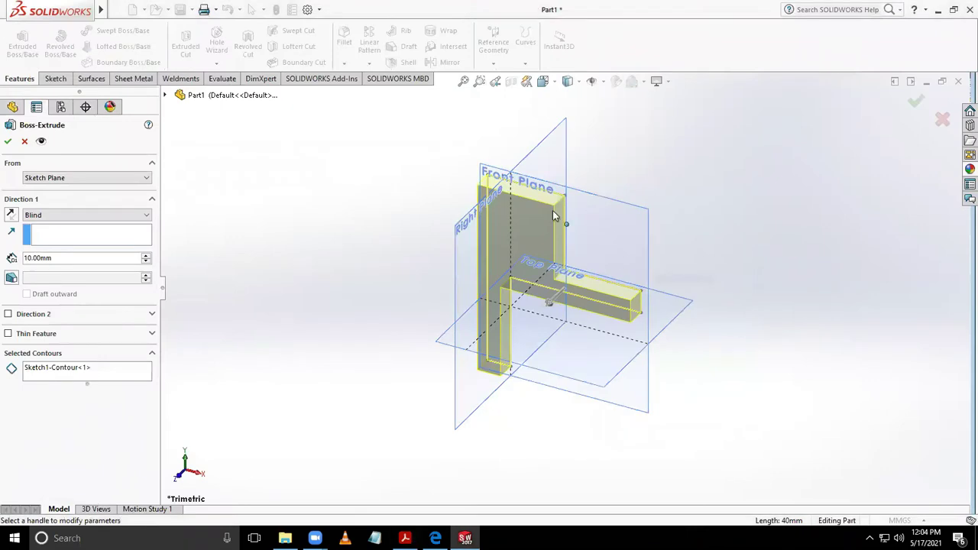
left_click(61, 215)
left_click(55, 263)
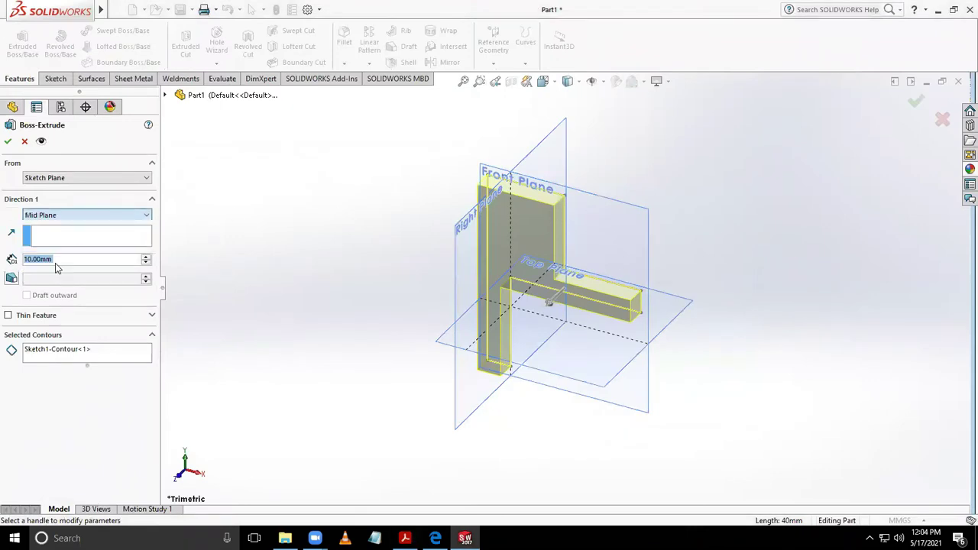
type("40")
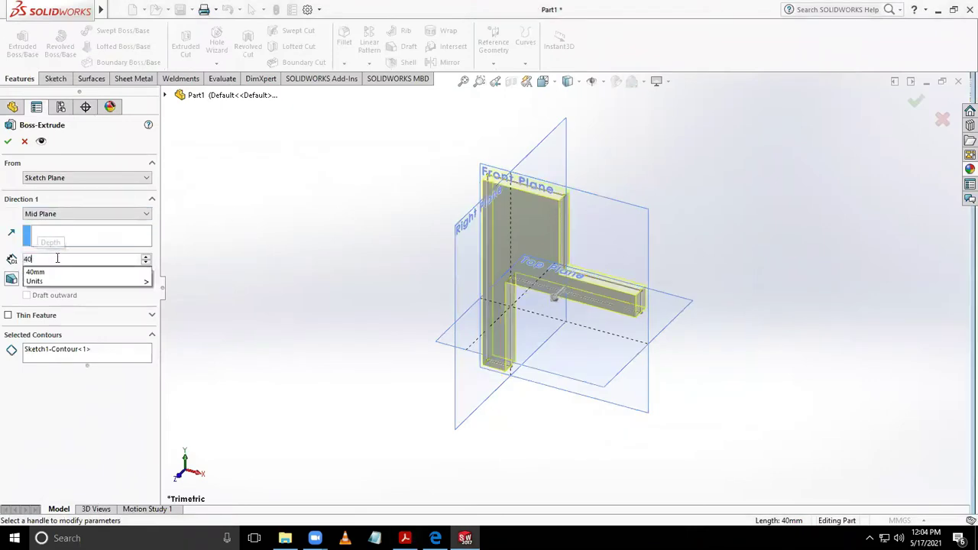
key("Return")
left_click(921, 102)
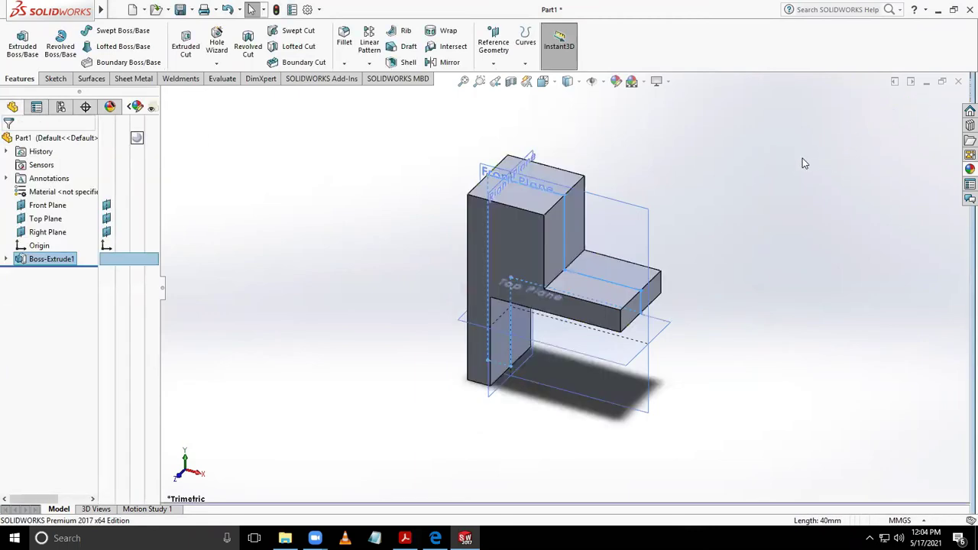
Apply a full round fillet across the upright's top using its inner, top and back faces
scroll(802, 163, "down", 2)
scroll(764, 170, "down", 2)
scroll(774, 246, "up", 2)
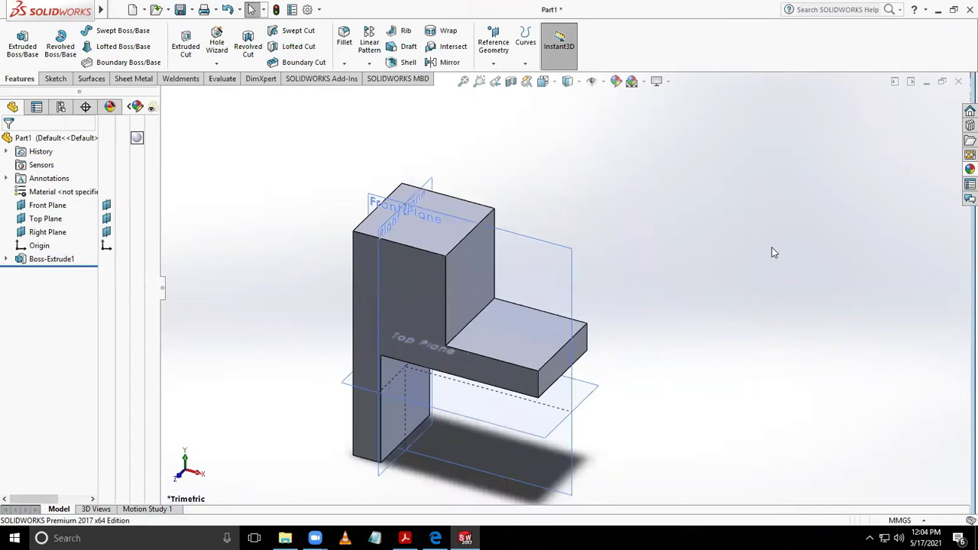
left_click(344, 64)
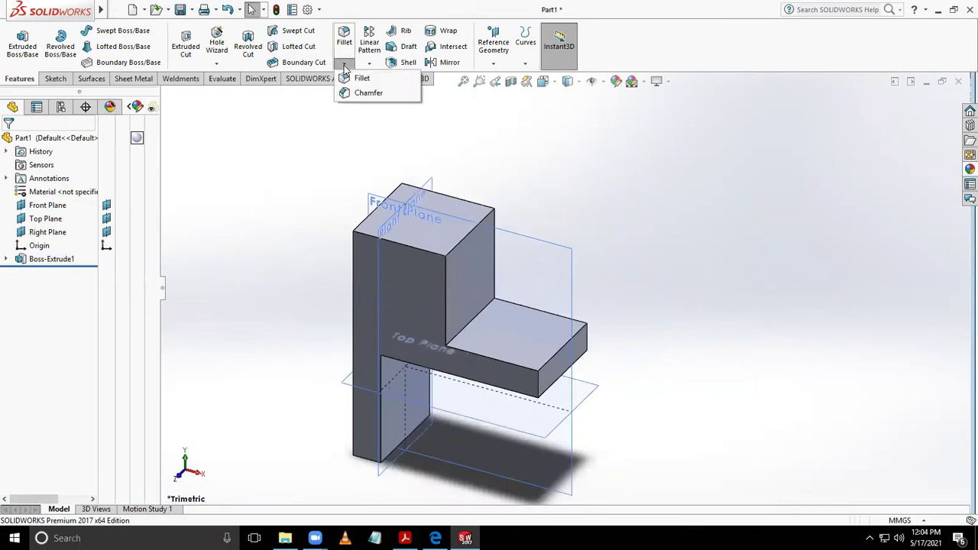
left_click(361, 79)
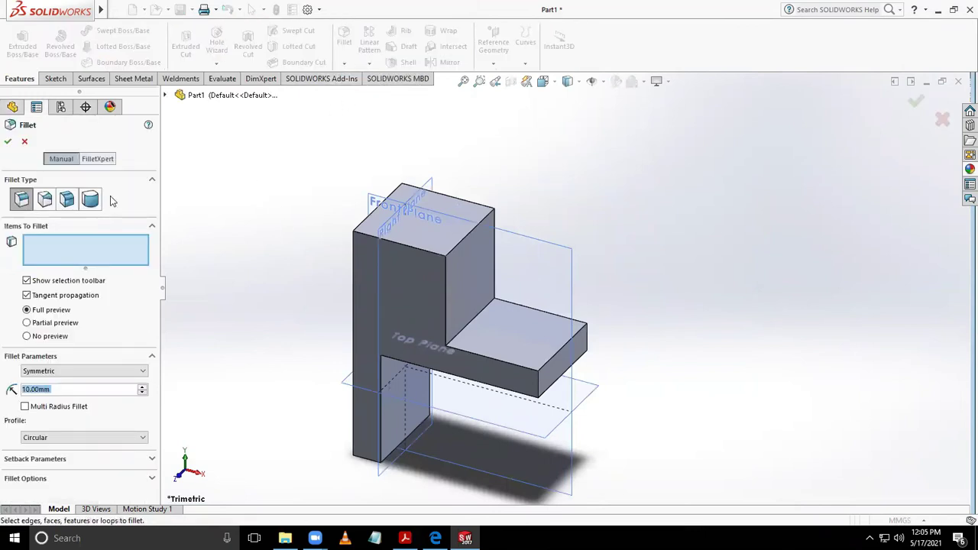
left_click(90, 200)
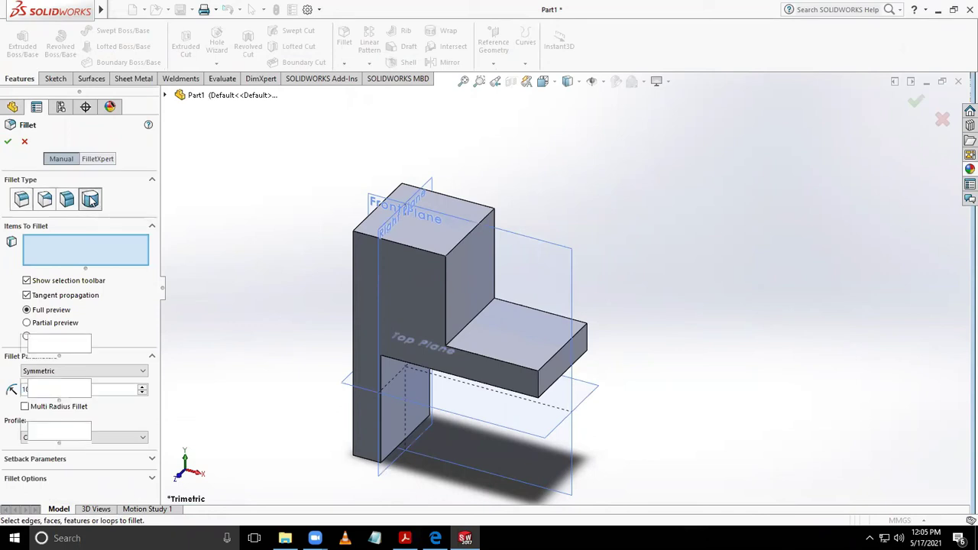
left_click(471, 277)
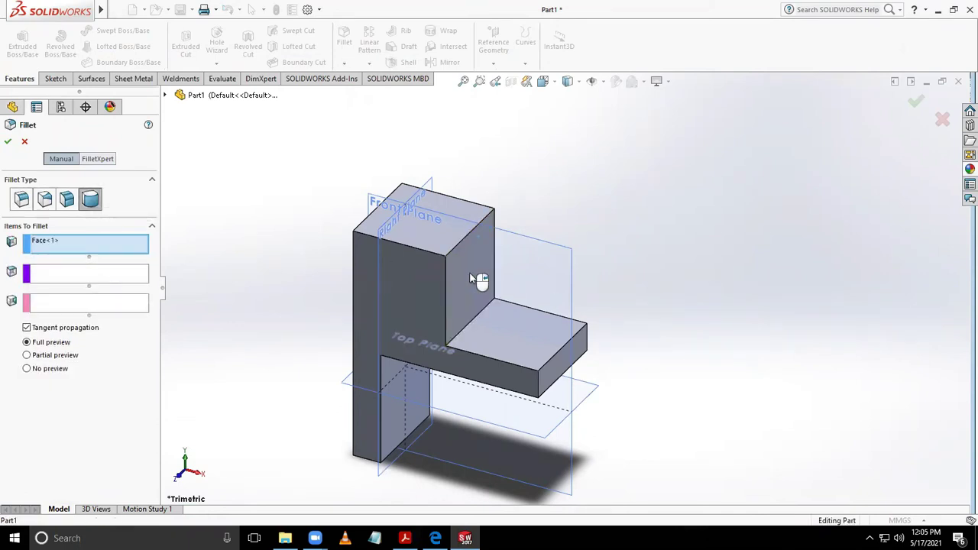
left_click(119, 282)
left_click(422, 232)
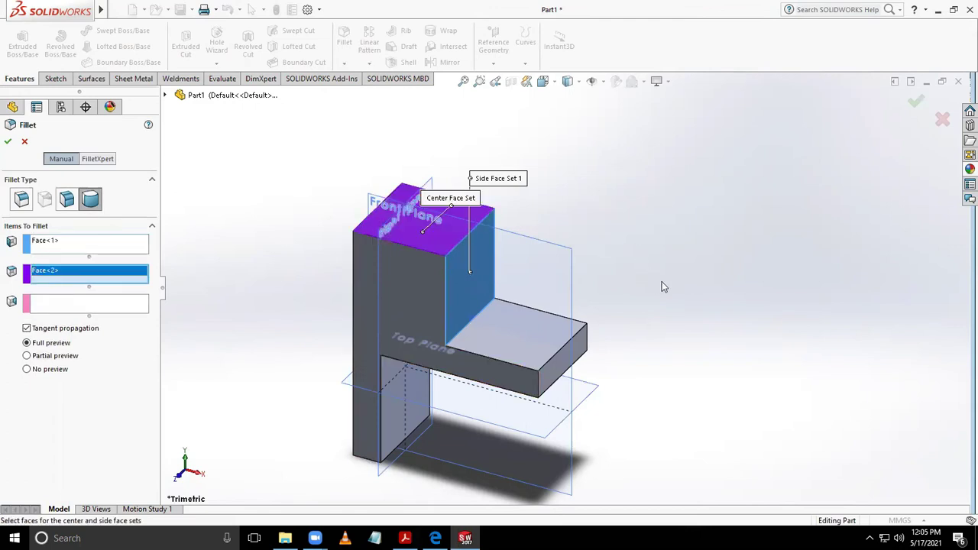
middle_click_drag(662, 287, 482, 249)
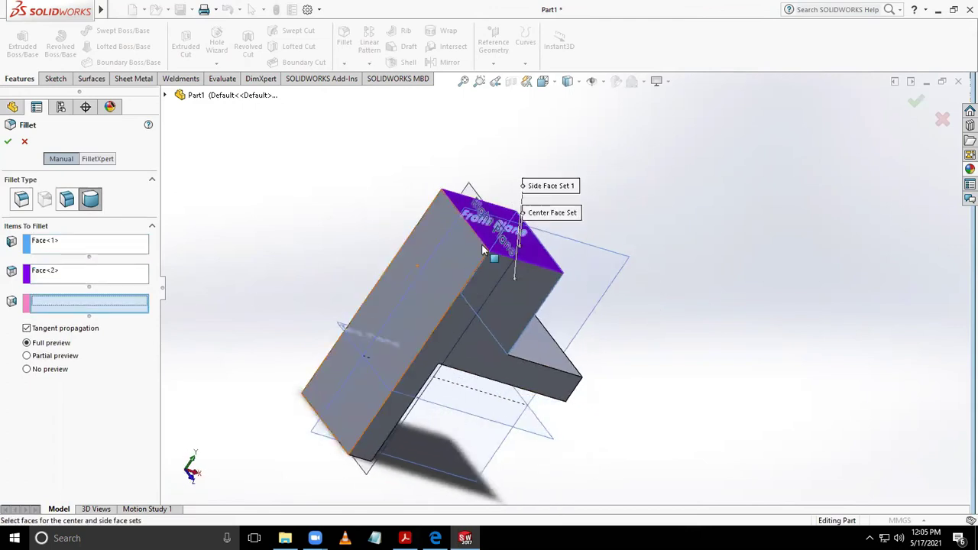
left_click(454, 243)
mouse_move(788, 295)
middle_mouse_down()
mouse_move(733, 279)
mouse_move(721, 253)
middle_mouse_up()
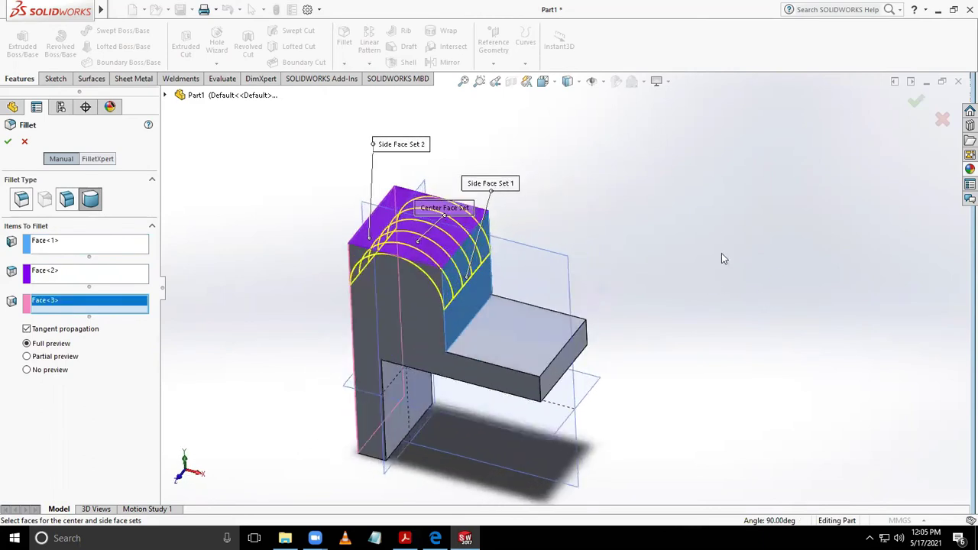
left_click(915, 105)
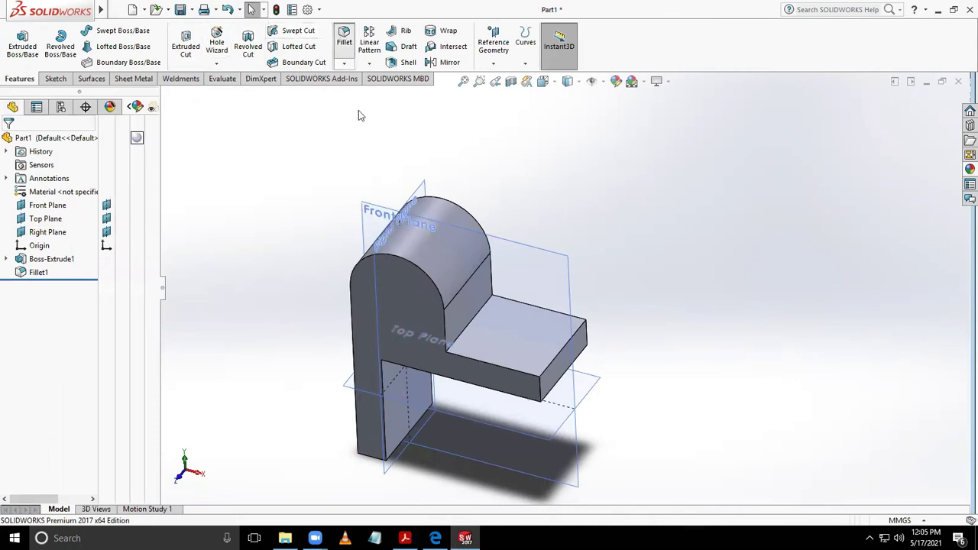
Round the arm's end with a full round fillet between its side and underside faces
left_click(470, 369)
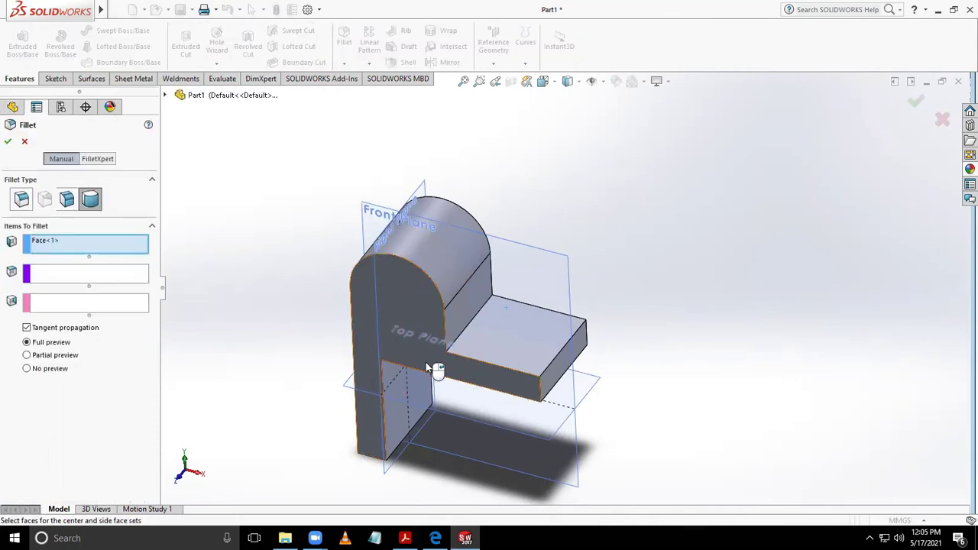
left_click(48, 274)
left_click(562, 374)
mouse_move(716, 287)
middle_mouse_down()
mouse_move(650, 299)
mouse_move(645, 353)
middle_mouse_up()
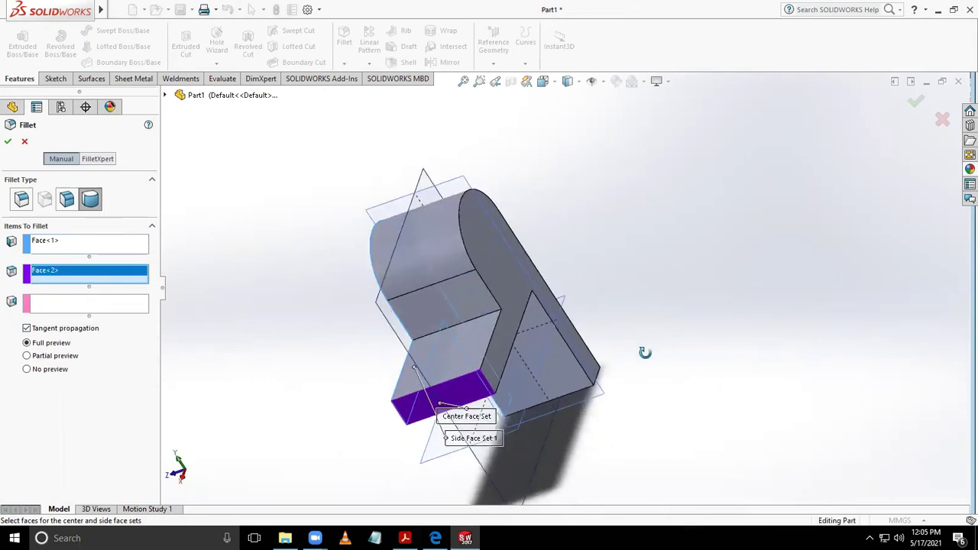
left_click(41, 304)
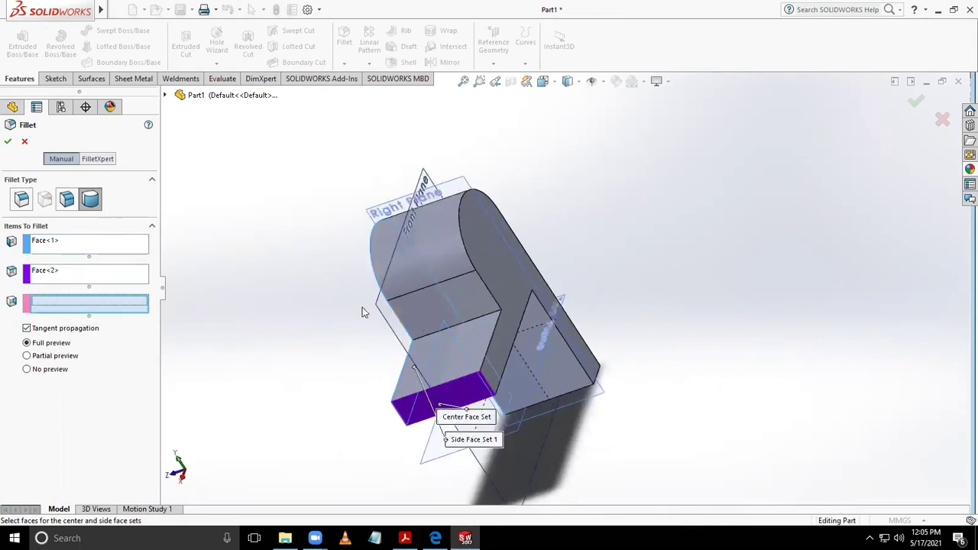
left_click(593, 351)
mouse_move(703, 332)
middle_mouse_down()
mouse_move(770, 297)
mouse_move(878, 173)
middle_mouse_up()
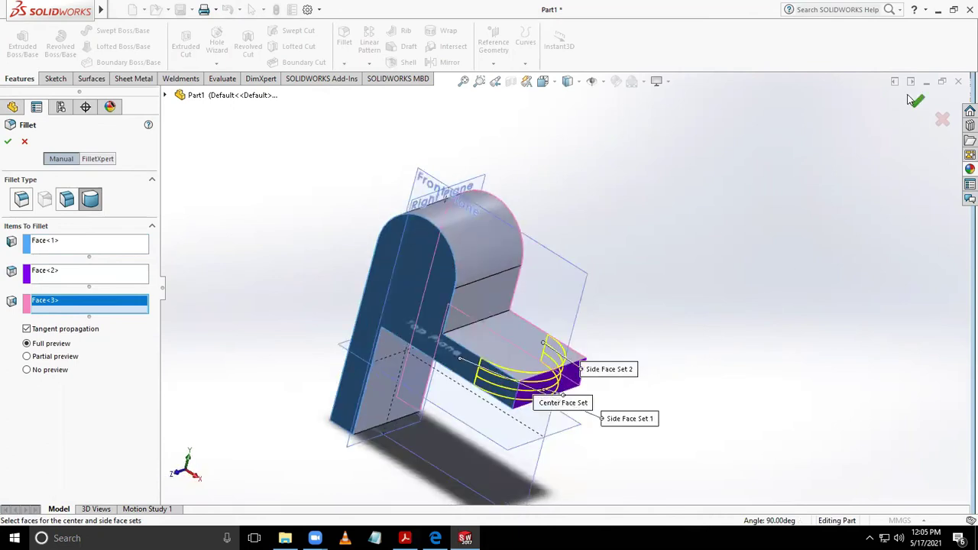
mouse_move(810, 283)
middle_mouse_down()
mouse_move(787, 324)
mouse_move(729, 169)
mouse_move(637, 391)
mouse_move(598, 207)
mouse_move(574, 270)
mouse_move(611, 310)
mouse_move(589, 290)
middle_mouse_up()
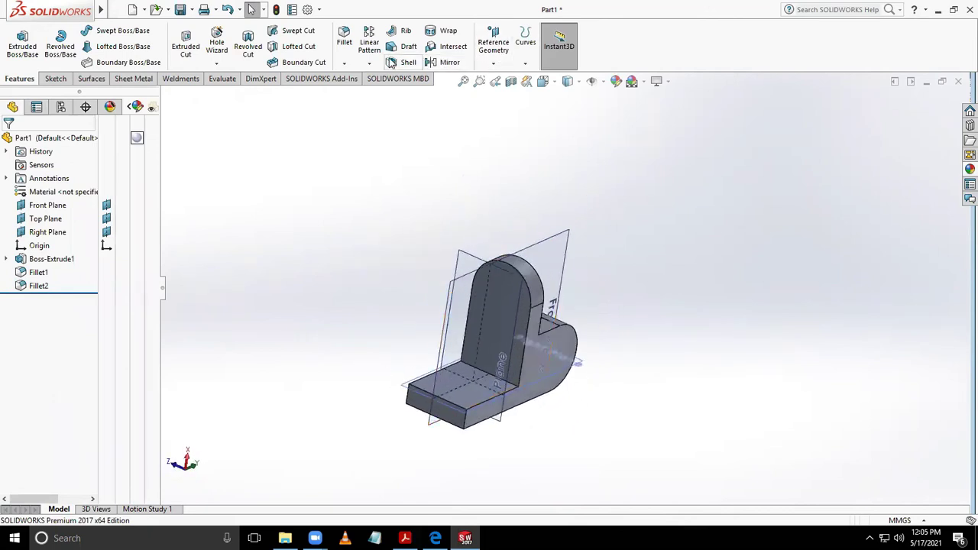
Round the lower leg's end with a full round fillet using its end face as center
left_click(344, 39)
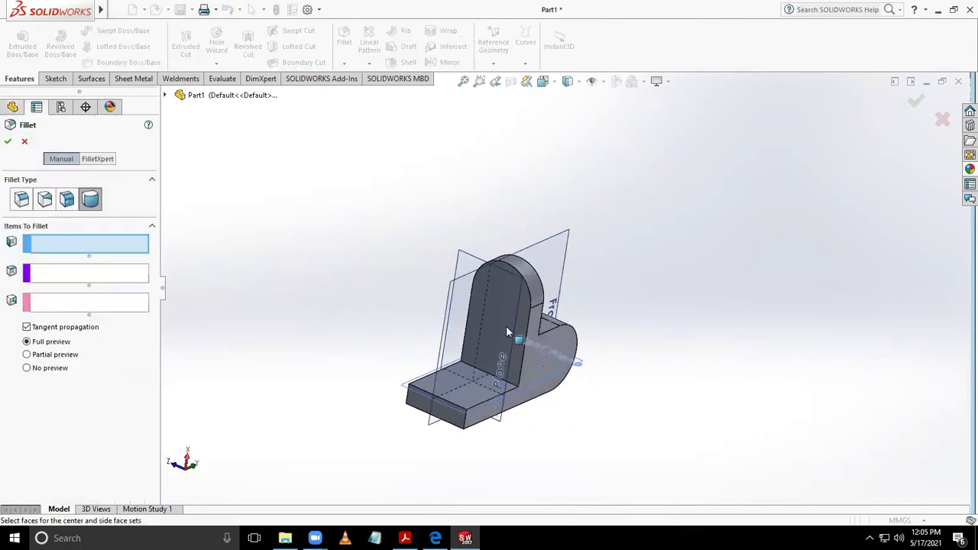
left_click(478, 416)
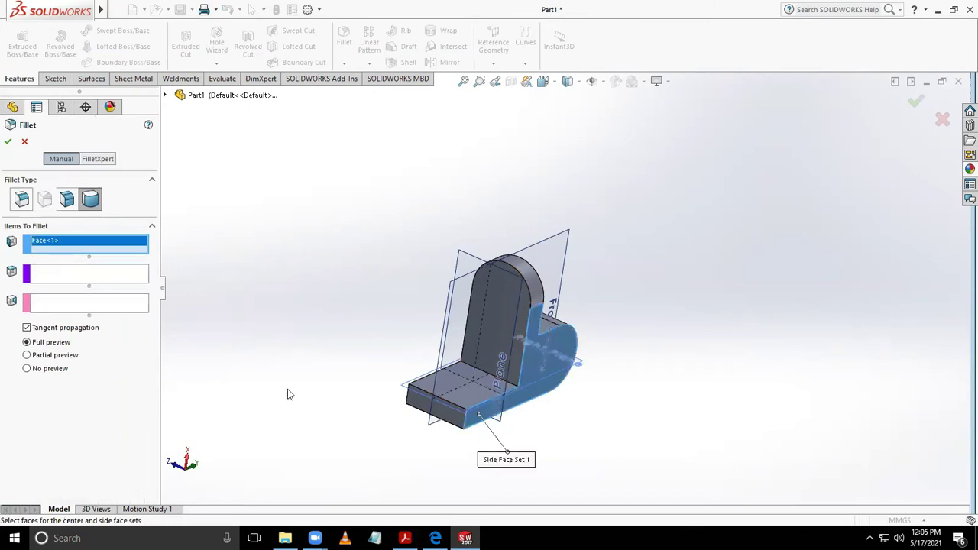
left_click(102, 285)
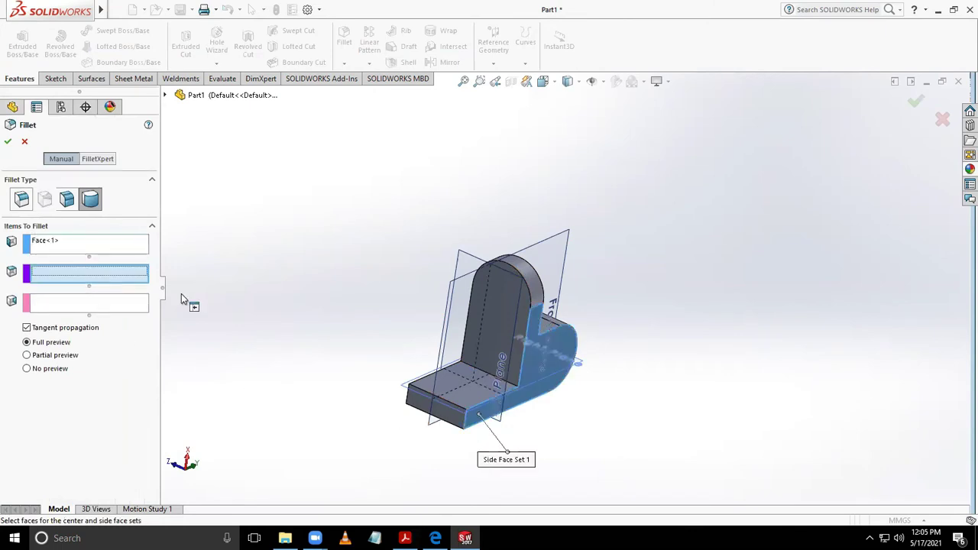
left_click(447, 416)
middle_click_drag(664, 408, 717, 459)
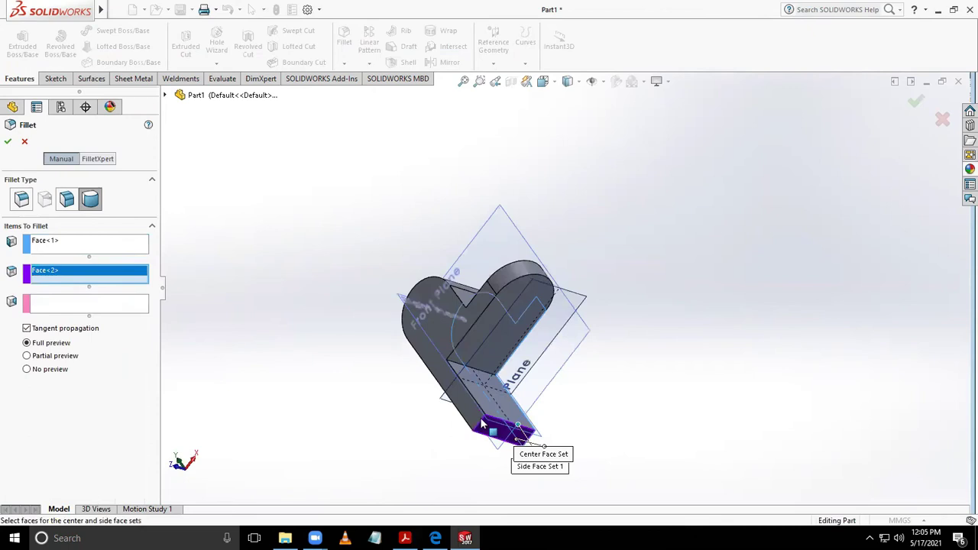
left_click(436, 336)
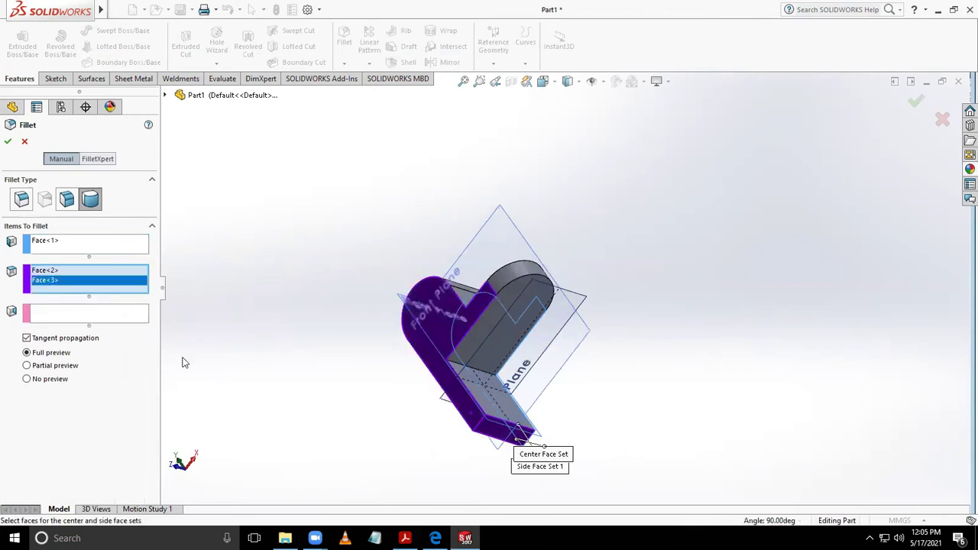
right_click(74, 288)
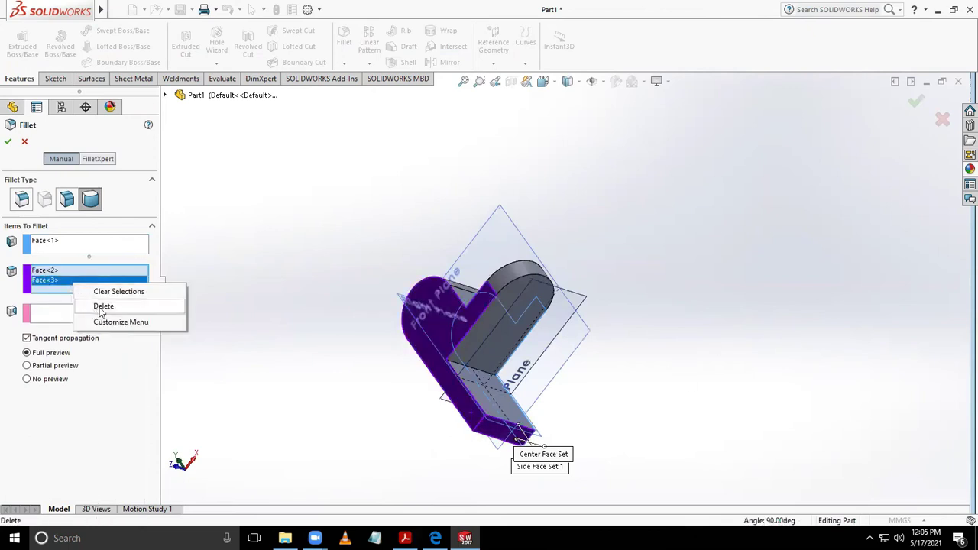
left_click(102, 306)
left_click(43, 310)
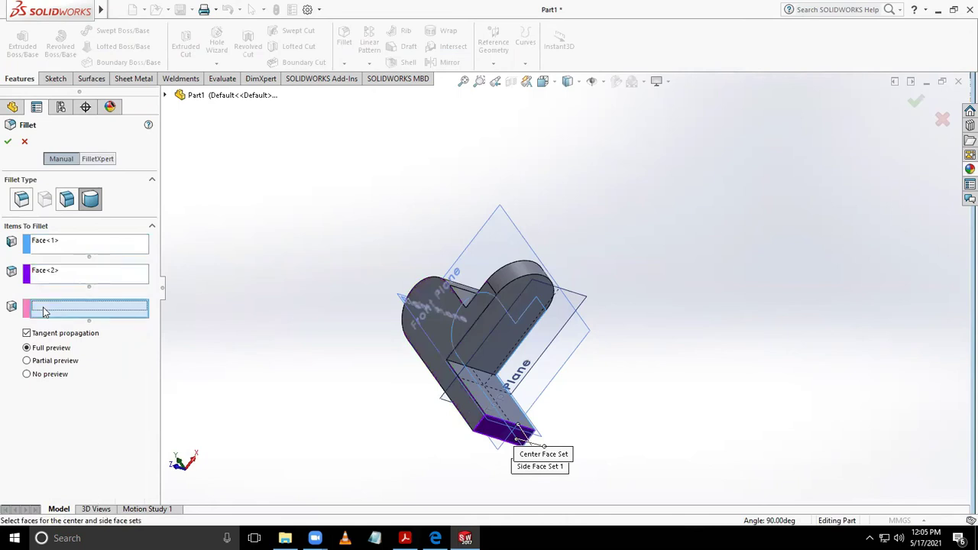
left_click(443, 375)
mouse_move(677, 383)
middle_mouse_down()
mouse_move(629, 375)
mouse_move(803, 290)
mouse_move(915, 119)
middle_mouse_up()
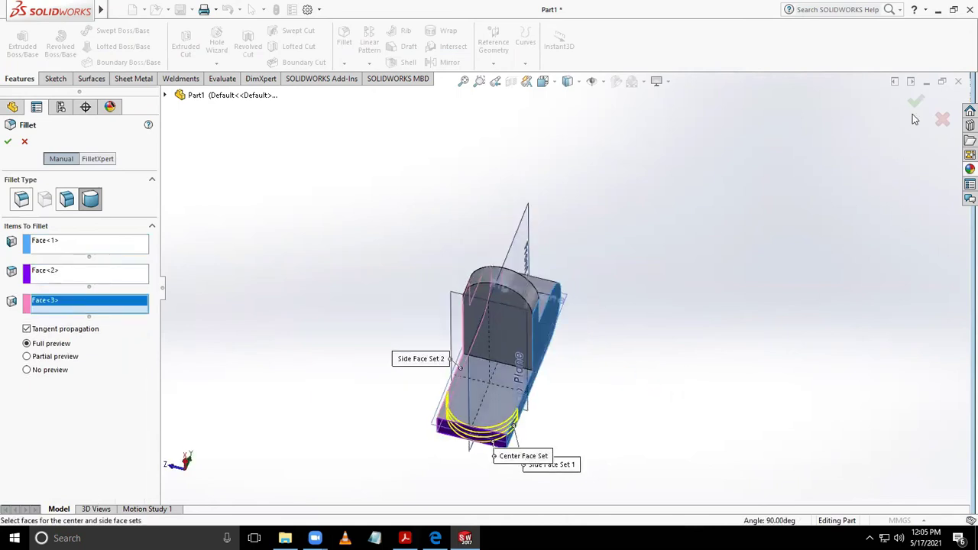
left_click(915, 104)
mouse_move(692, 165)
middle_mouse_down()
mouse_move(768, 362)
mouse_move(762, 373)
mouse_move(746, 351)
middle_mouse_up()
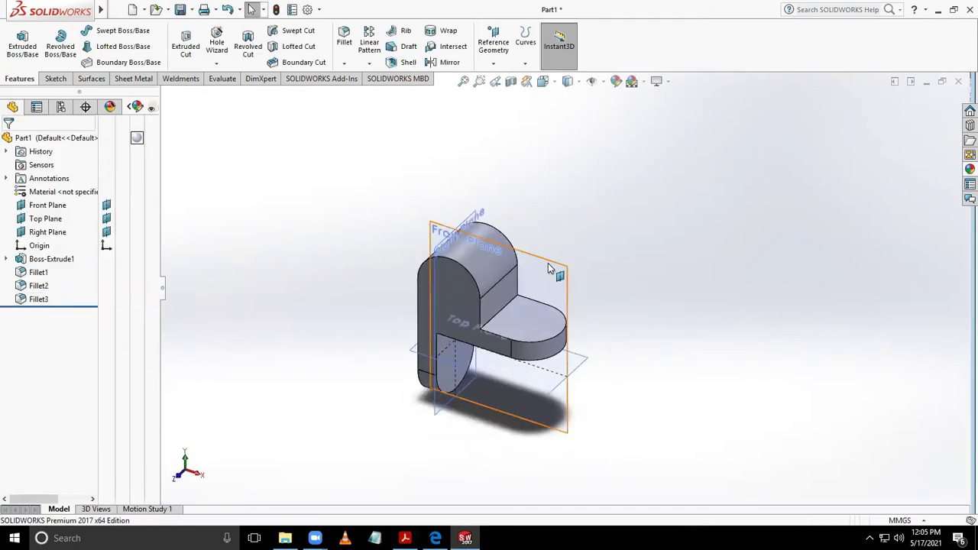
Sketch a circle on the front face centred on the upright's rounded top
left_click(505, 284)
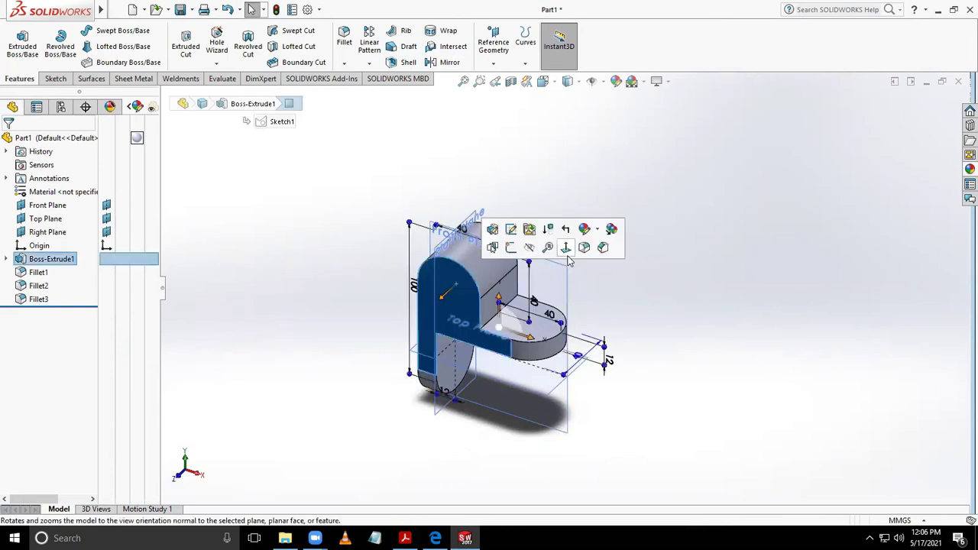
left_click(548, 248)
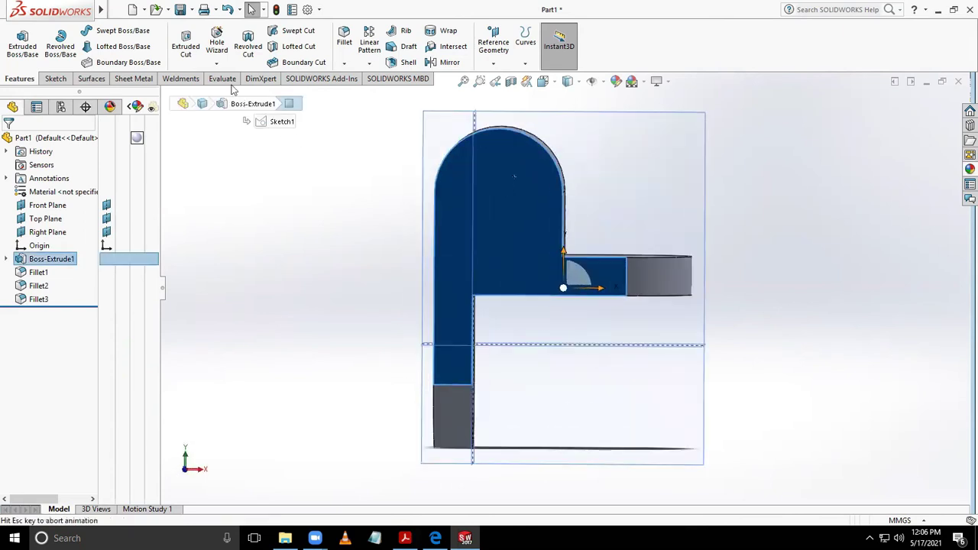
left_click(107, 32)
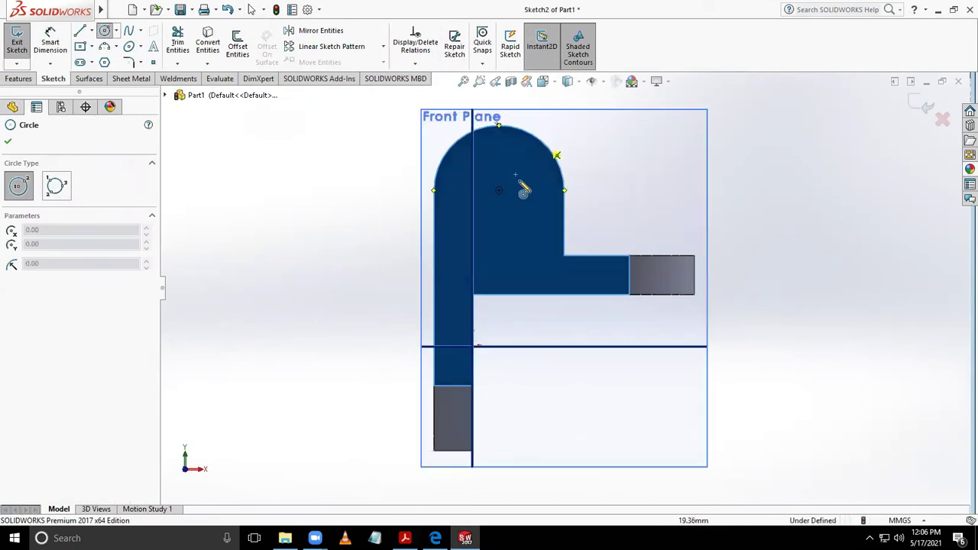
left_click(498, 191)
left_click(526, 169)
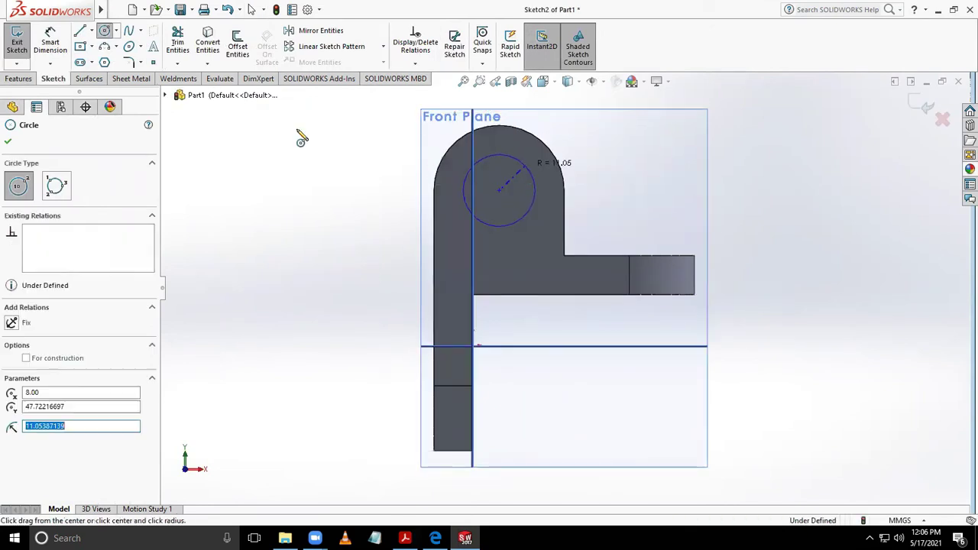
key("Escape")
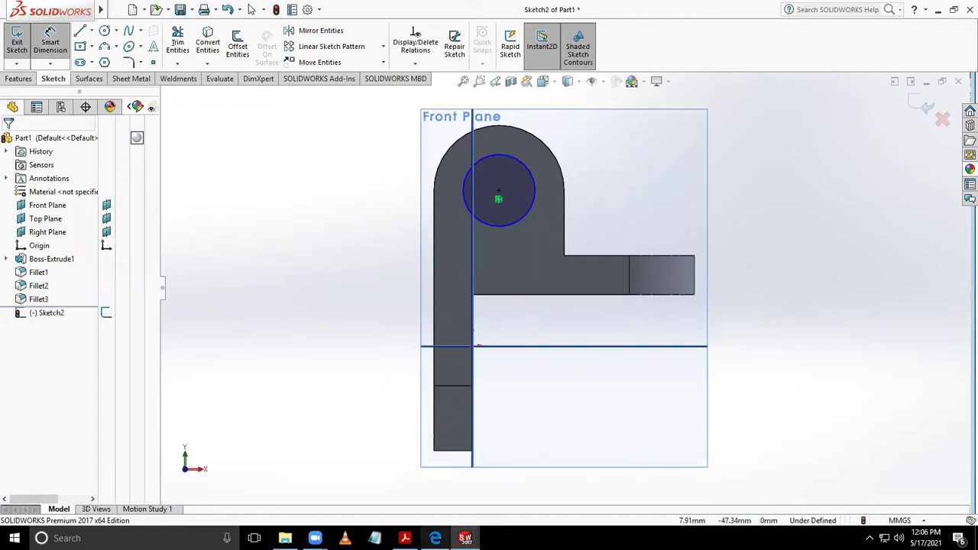
Place a diameter dimension on the circle after checking the reference drawing
left_click(405, 538)
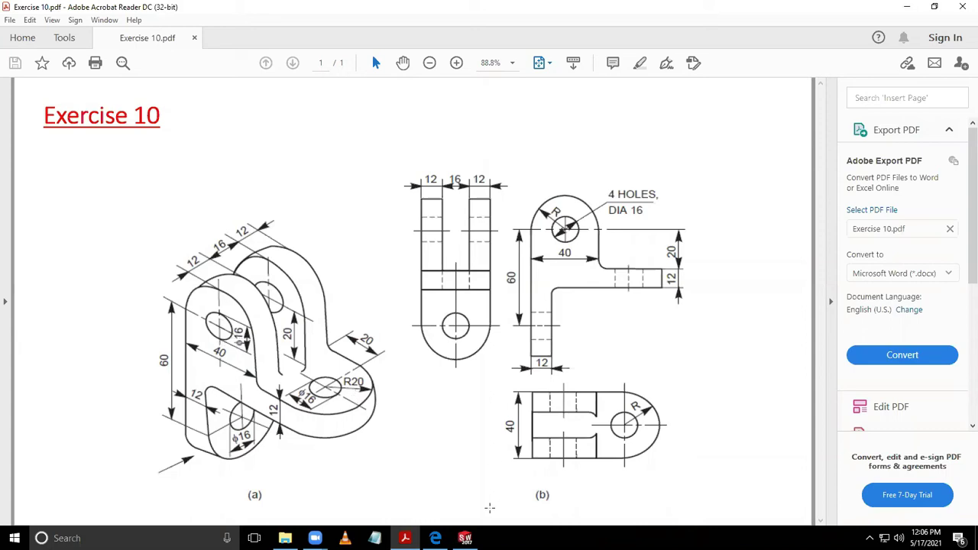
left_click(464, 537)
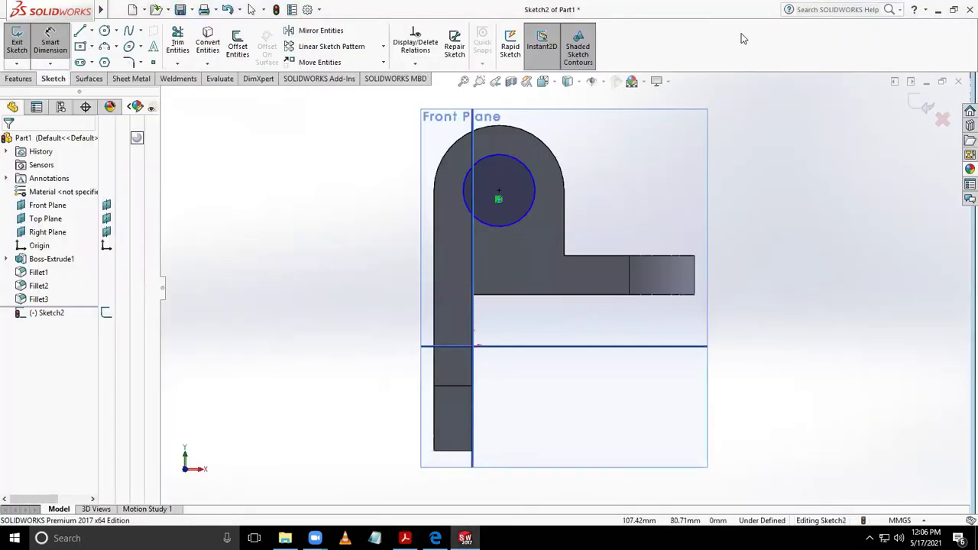
left_click(535, 191)
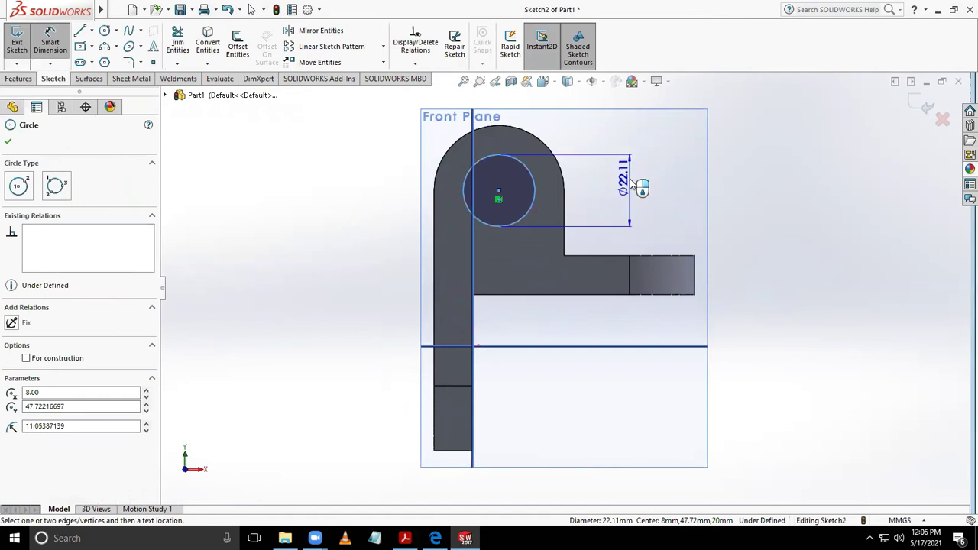
left_click(631, 184)
Set the circle to 16 mm, cut it 40 mm blind as a hole, then face the Front Plane
type("16")
key("Return")
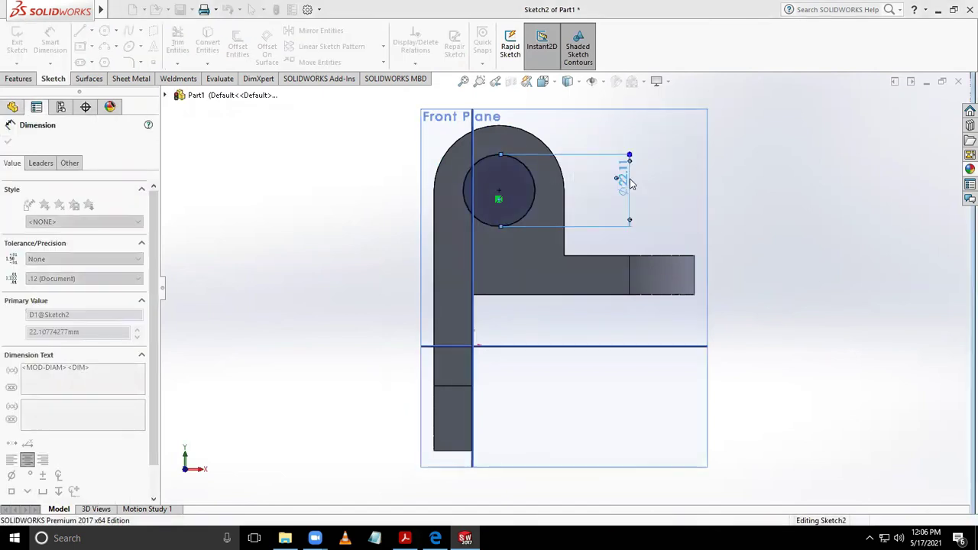
left_click(16, 42)
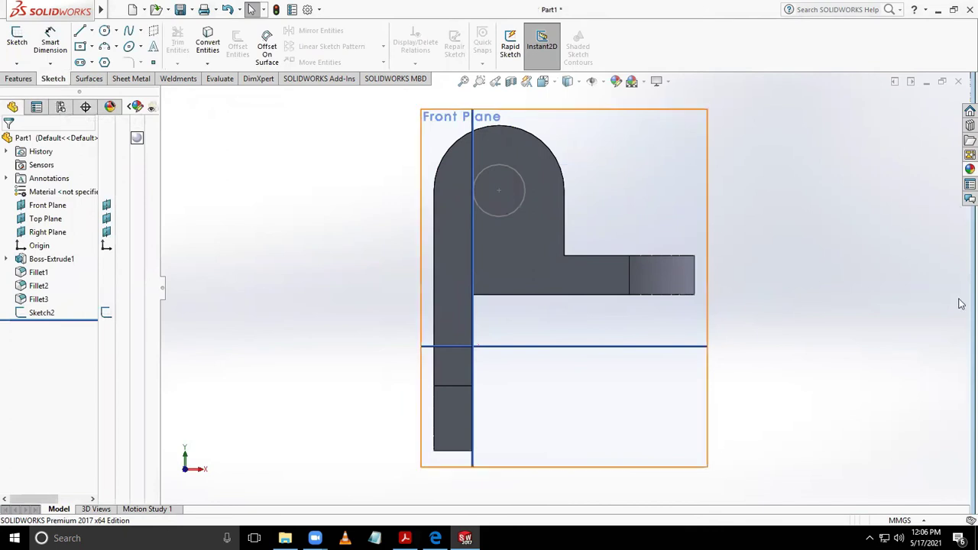
left_click(19, 79)
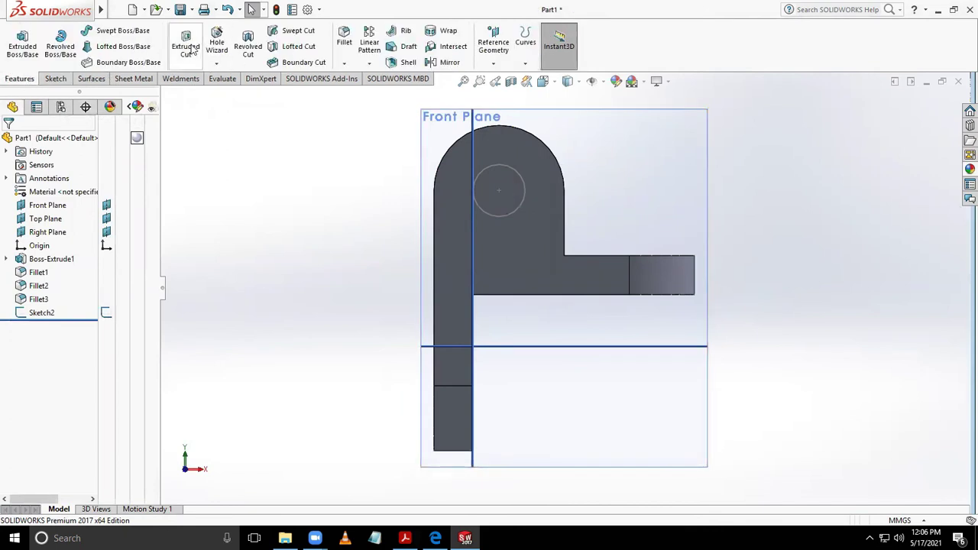
left_click(510, 164)
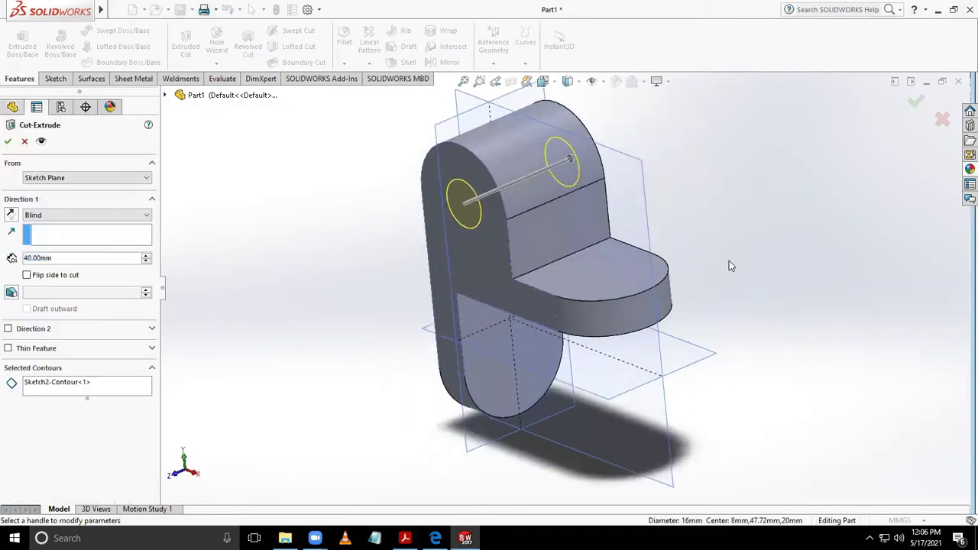
left_click(8, 141)
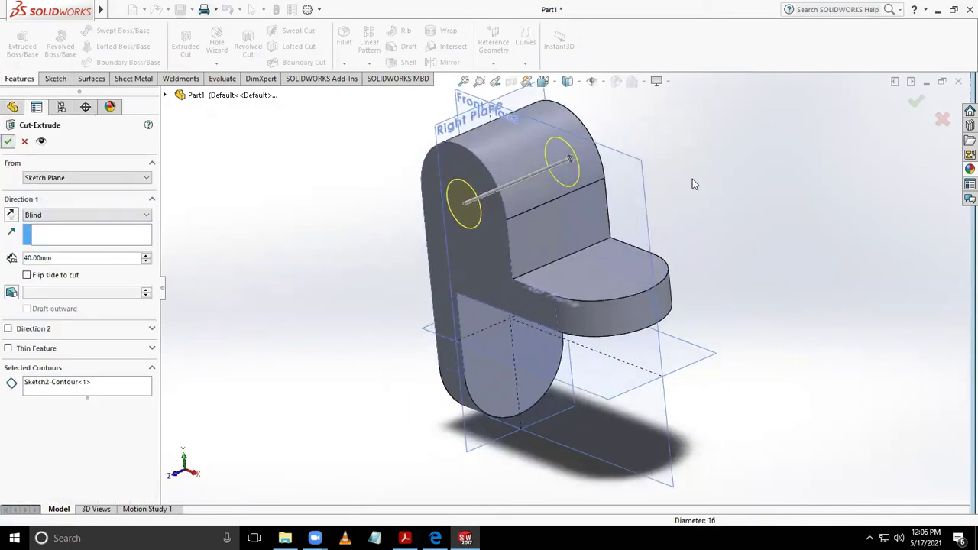
left_click(648, 193)
left_click(754, 149)
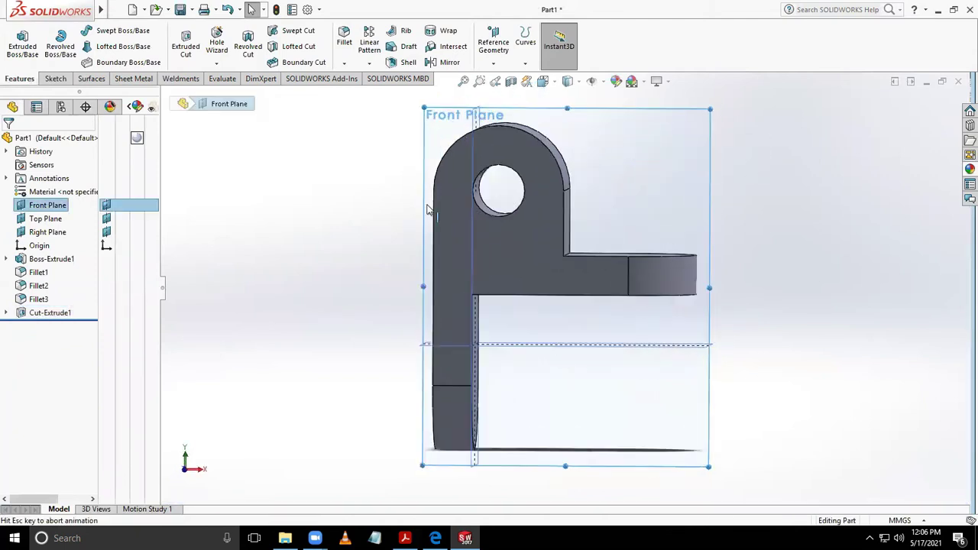
Draw a corner rectangle on the Front Plane from the upright-arm corner past the upright's rounded top
left_click(54, 78)
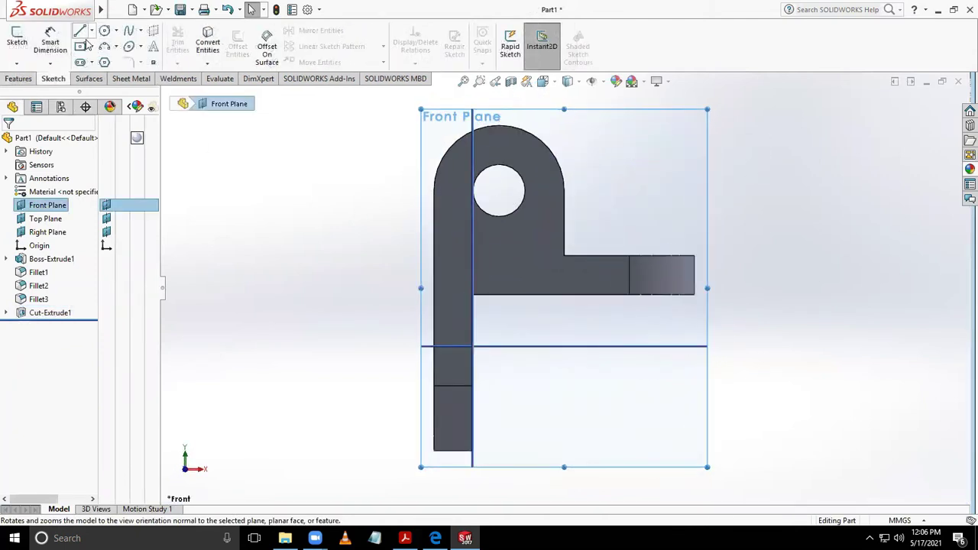
left_click(92, 50)
left_click(96, 61)
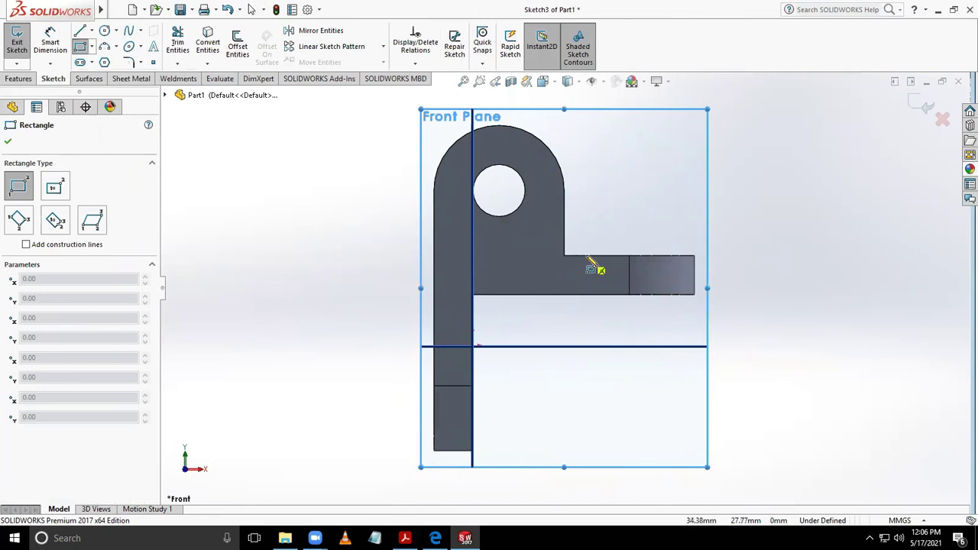
left_click(586, 256)
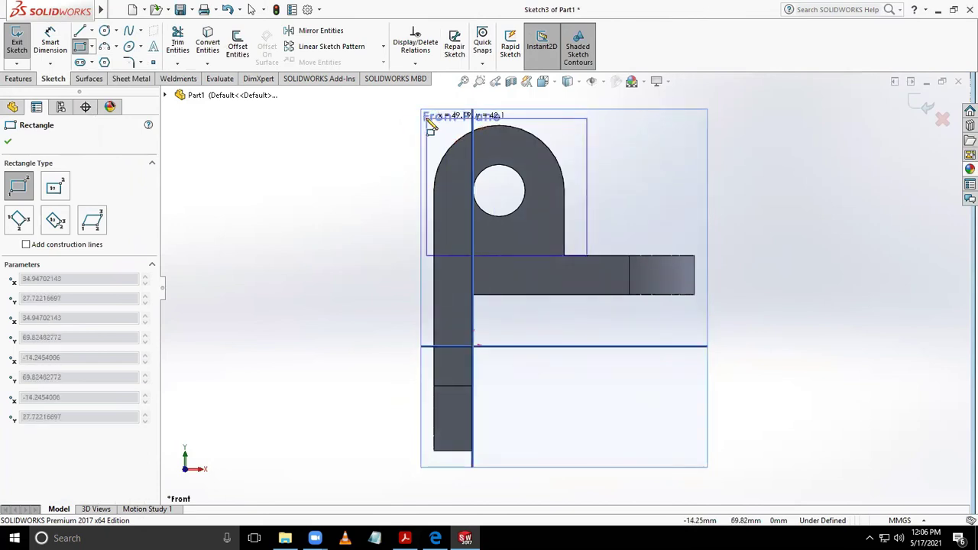
left_click(426, 117)
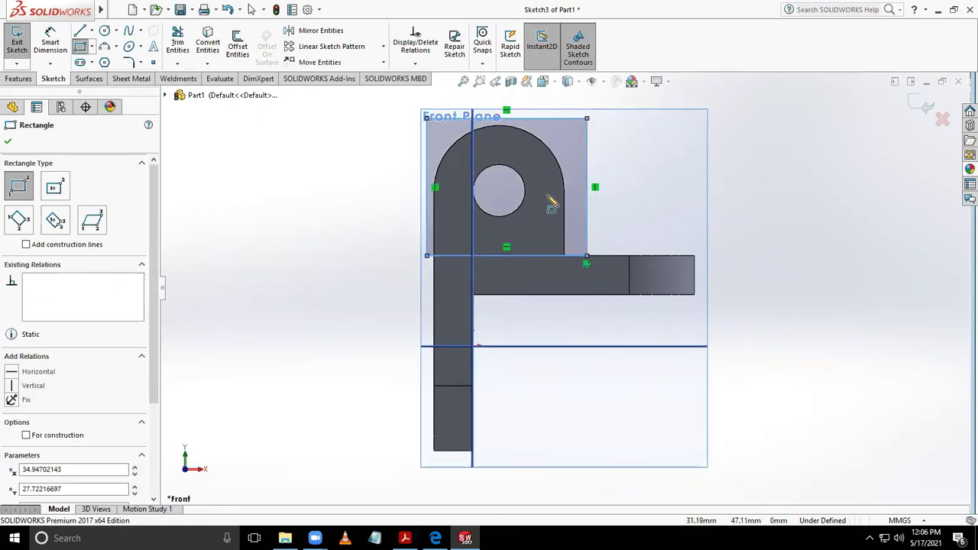
middle_click_drag(762, 236, 744, 290)
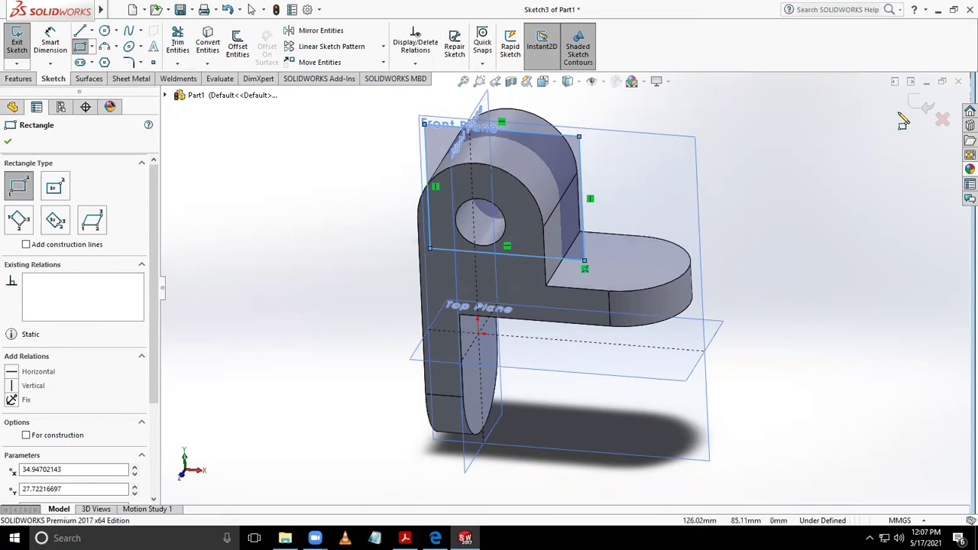
left_click(919, 106)
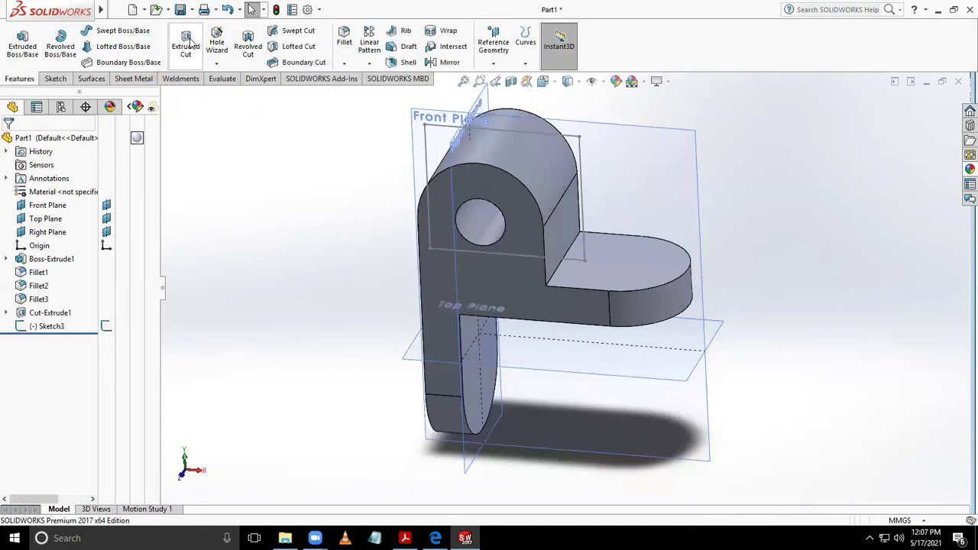
Set up an Extruded Cut from Sketch3, Mid Plane at 16 mm, and check it against the Exercise 10 PDF
left_click(187, 44)
left_click(435, 132)
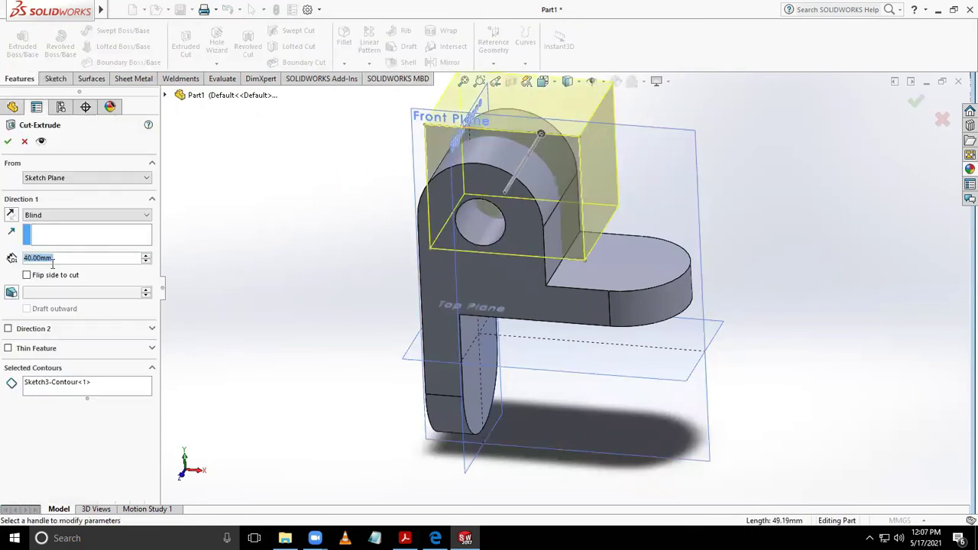
type("0")
key("Return")
left_click(71, 215)
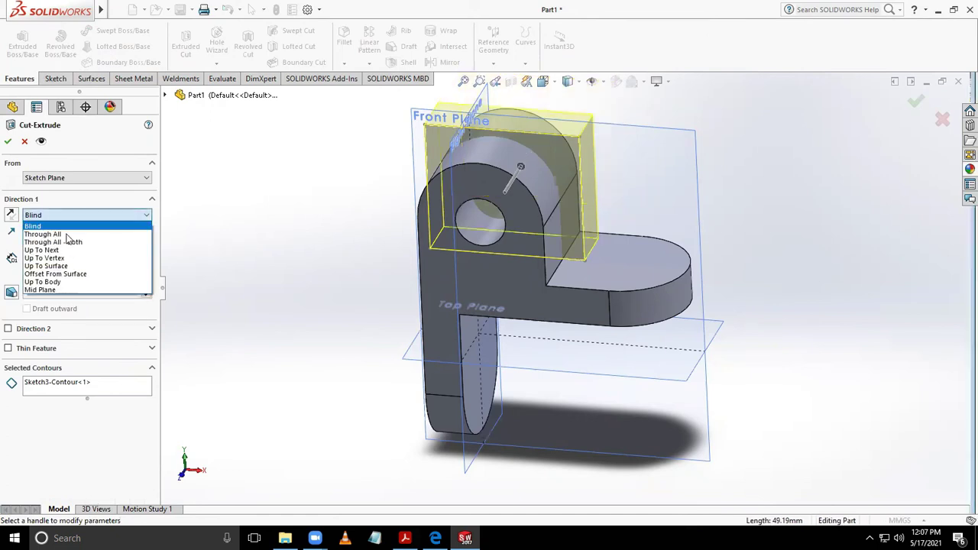
left_click(42, 290)
middle_click_drag(275, 246, 262, 187)
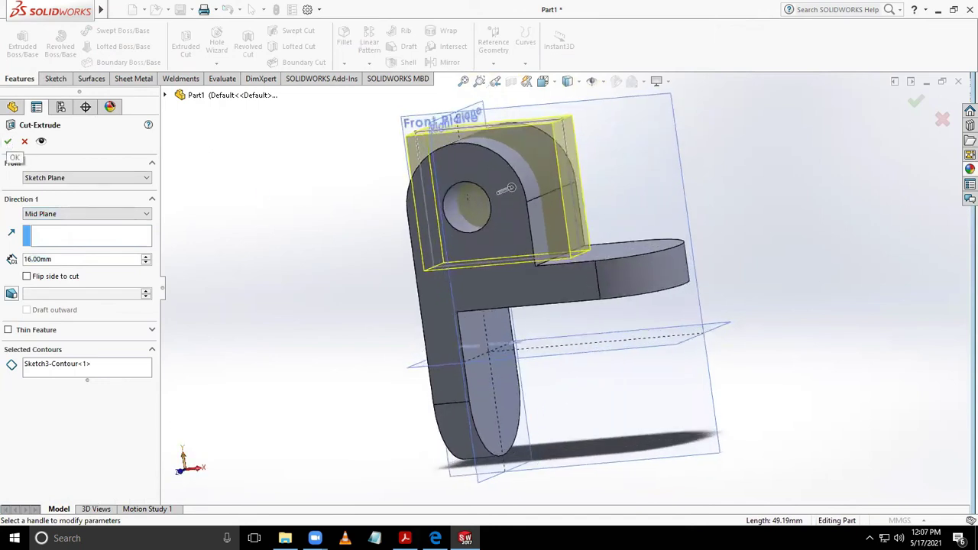
key("alt+Tab")
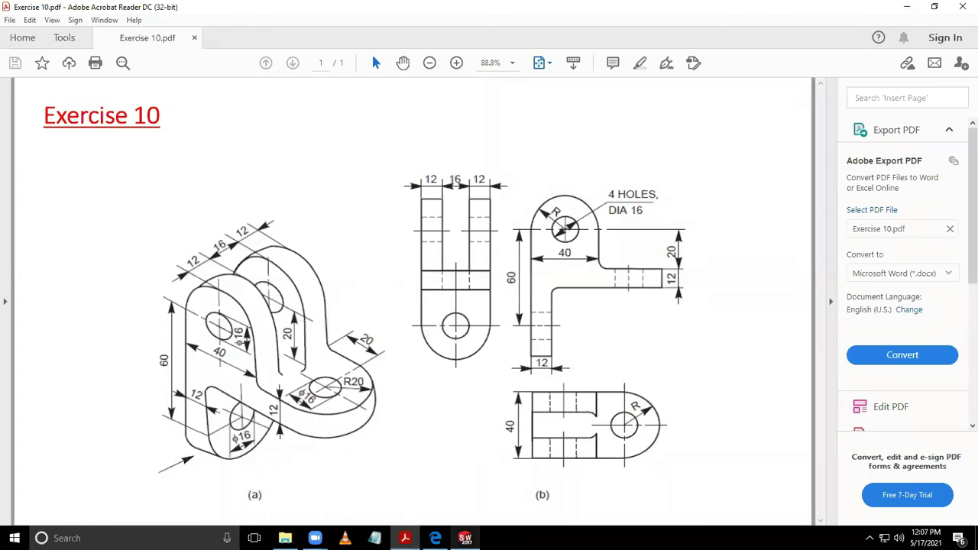
key("alt+Tab")
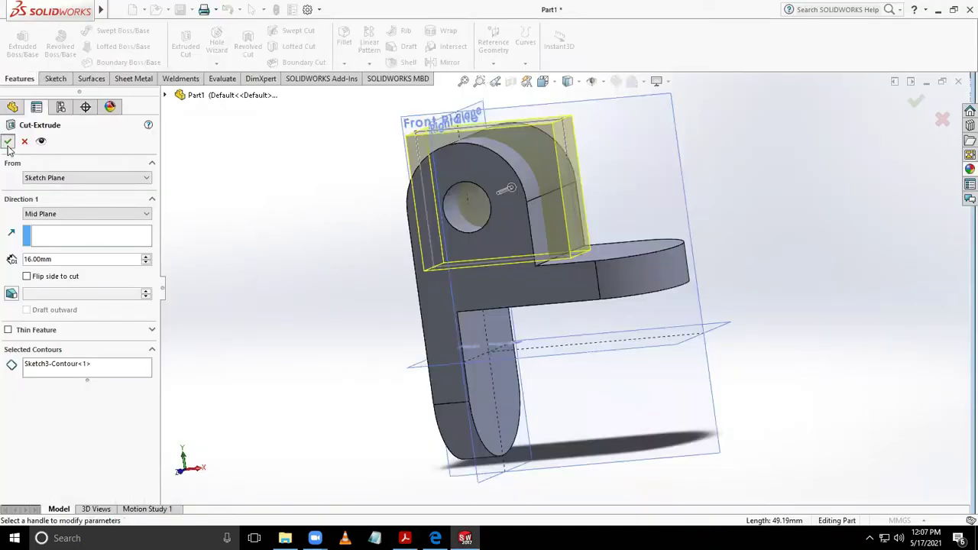
Confirm the slot cut, then sketch a circle on the arm's top face centred on its rounded end
left_click(7, 141)
mouse_move(735, 306)
middle_mouse_down()
mouse_move(705, 364)
mouse_move(617, 319)
middle_mouse_up()
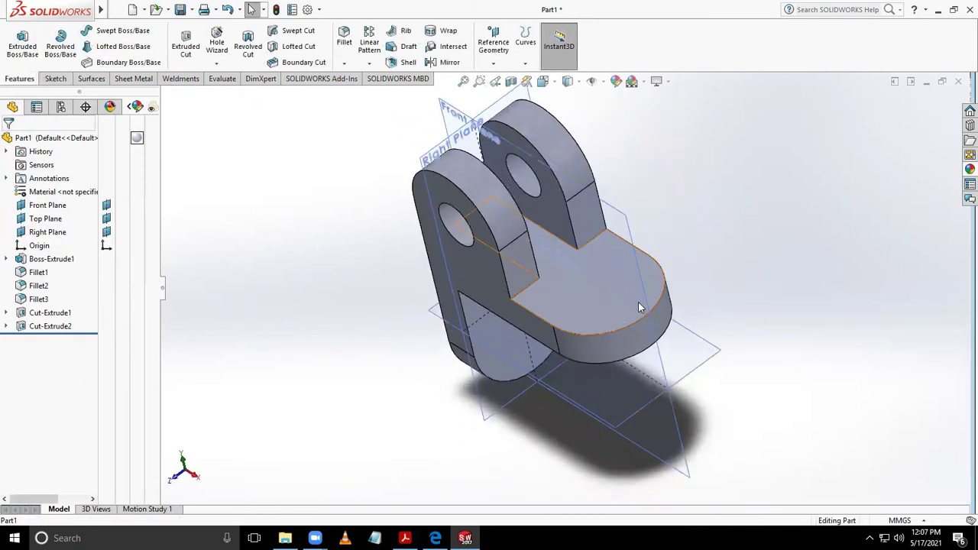
left_click(640, 308)
left_click(720, 273)
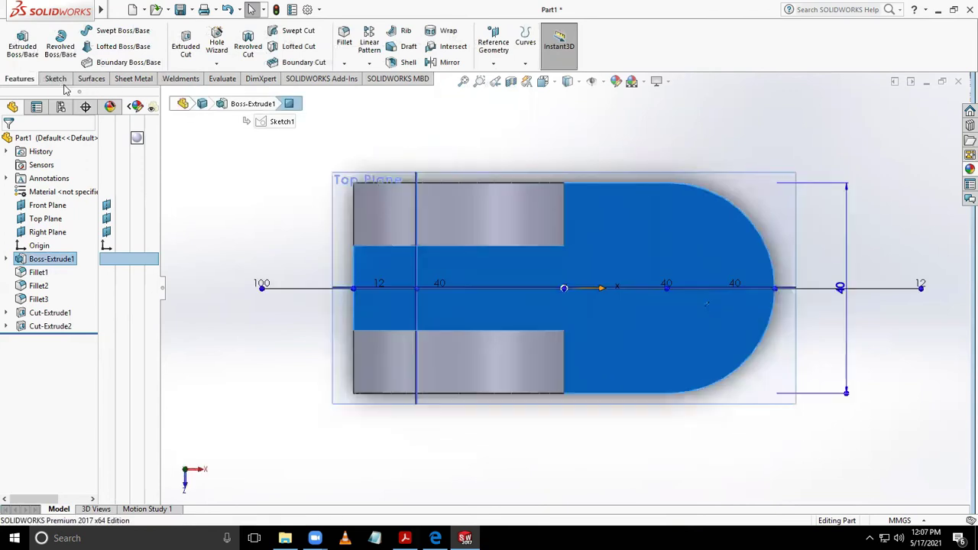
left_click(57, 80)
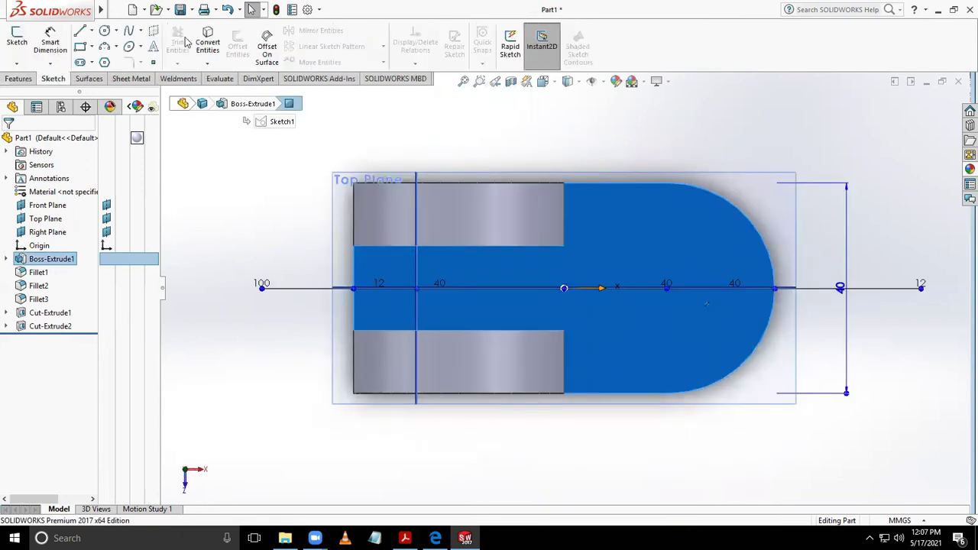
left_click(105, 34)
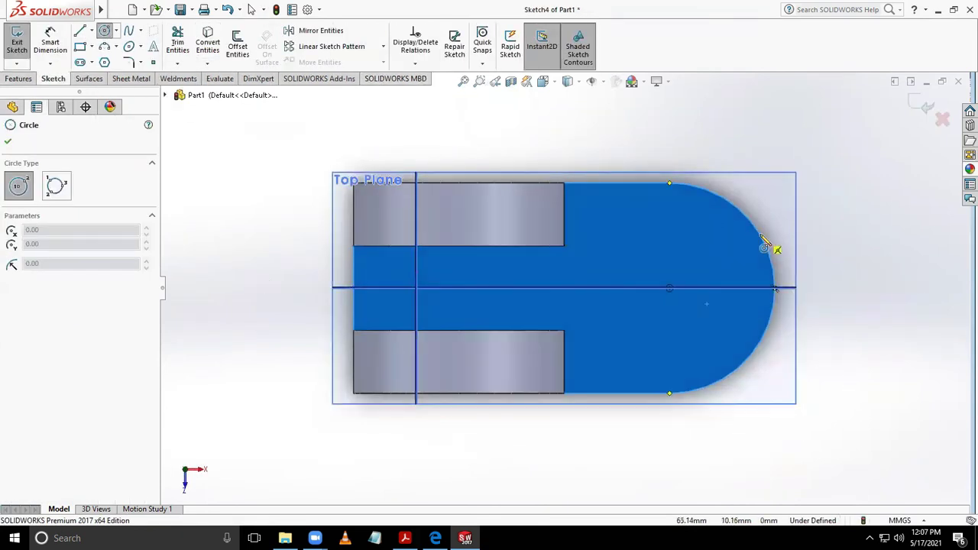
left_click(675, 288)
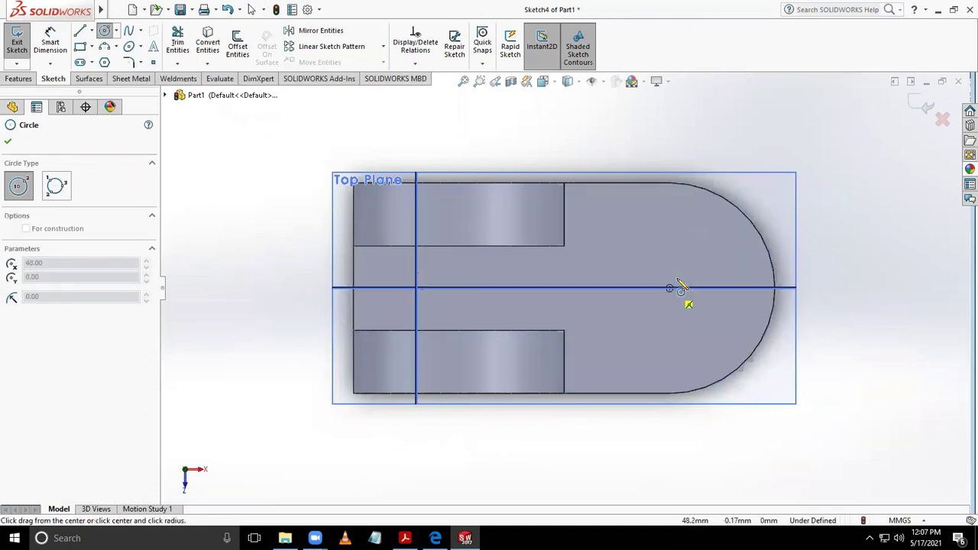
left_click(693, 263)
Dimension the circle to 16 mm diameter and exit the sketch
left_click(50, 42)
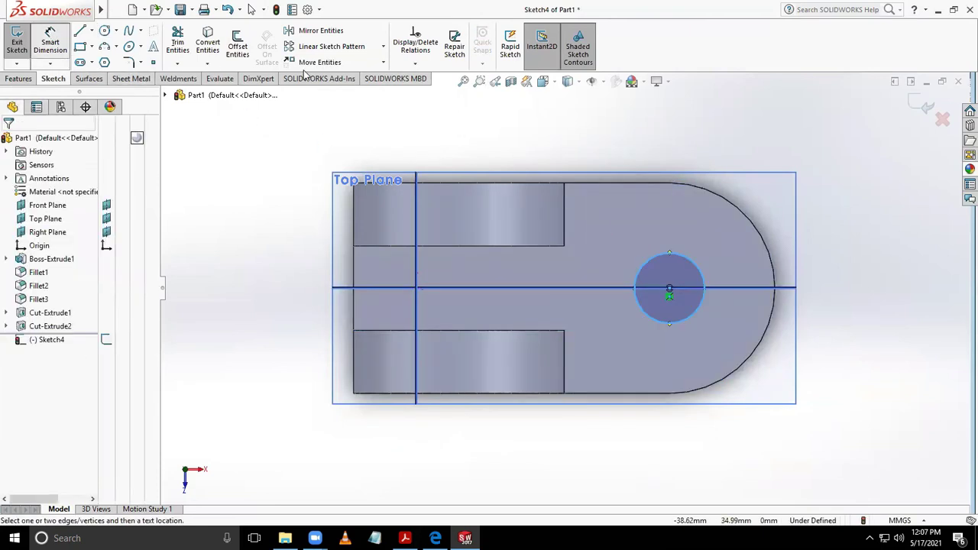
left_click(699, 267)
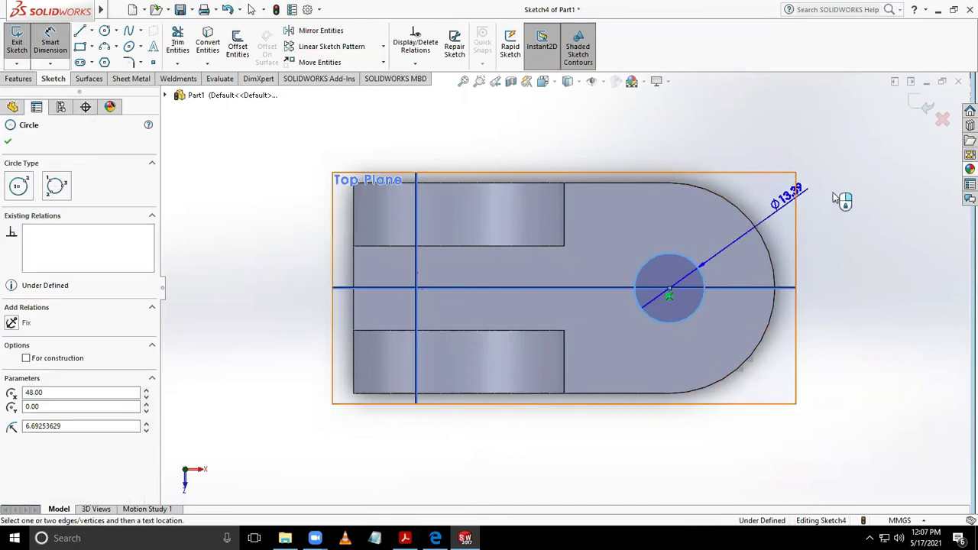
left_click(838, 198)
type("16")
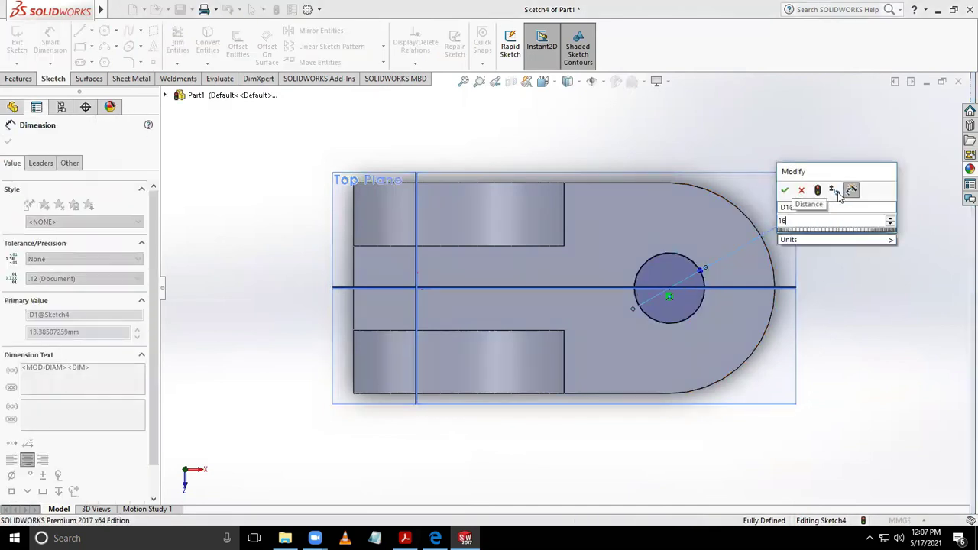
key("Return")
left_click(923, 103)
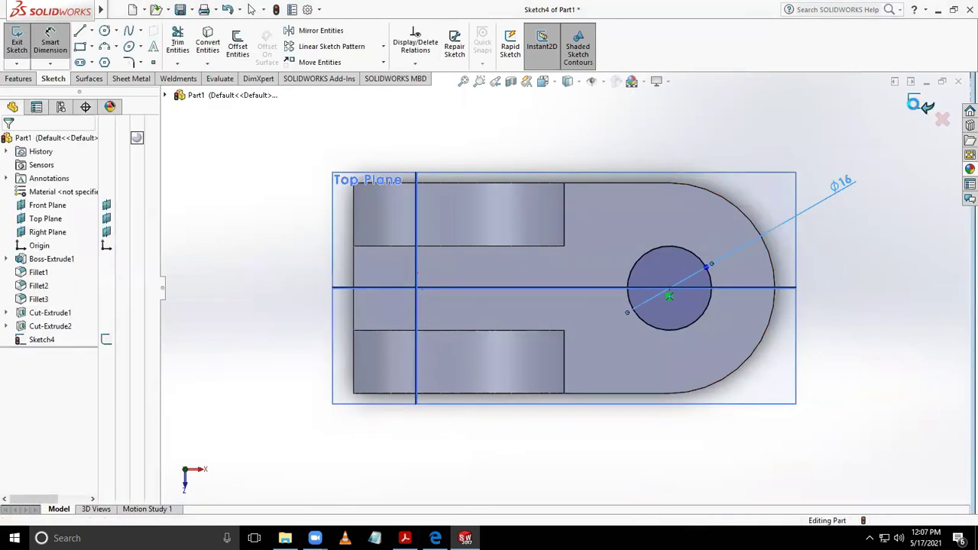
left_click(922, 104)
Cut Sketch4's 16 mm circle Up To Next through the arm's rounded end
left_click(19, 78)
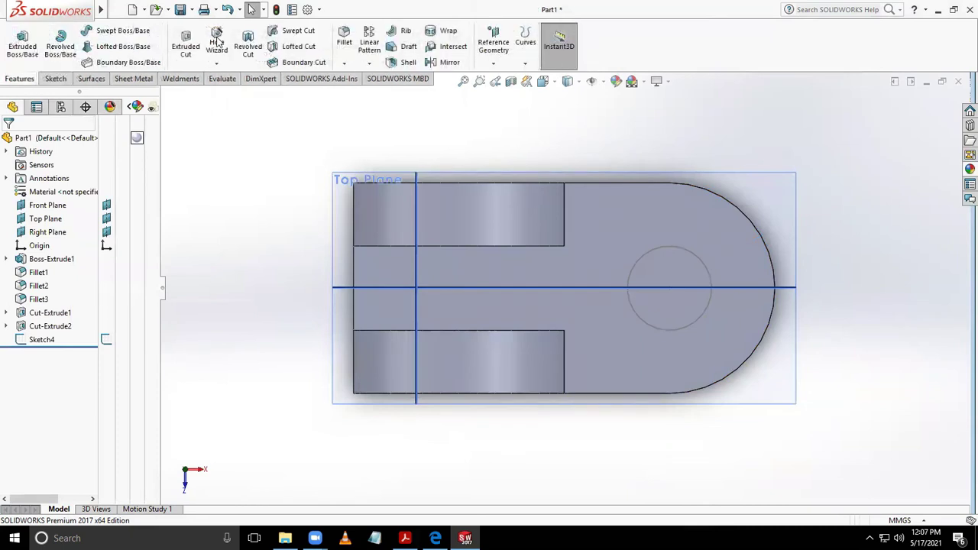
left_click(185, 46)
left_click(675, 244)
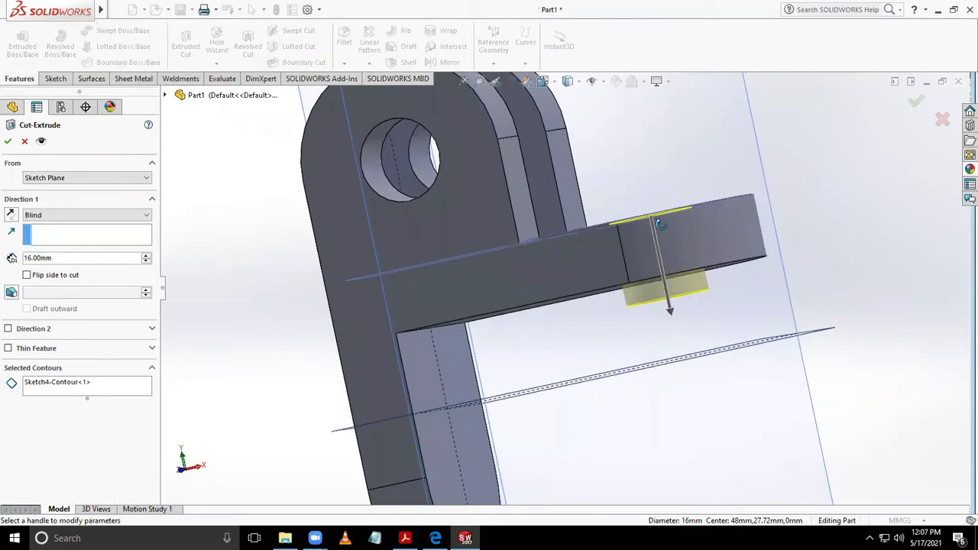
left_click(89, 215)
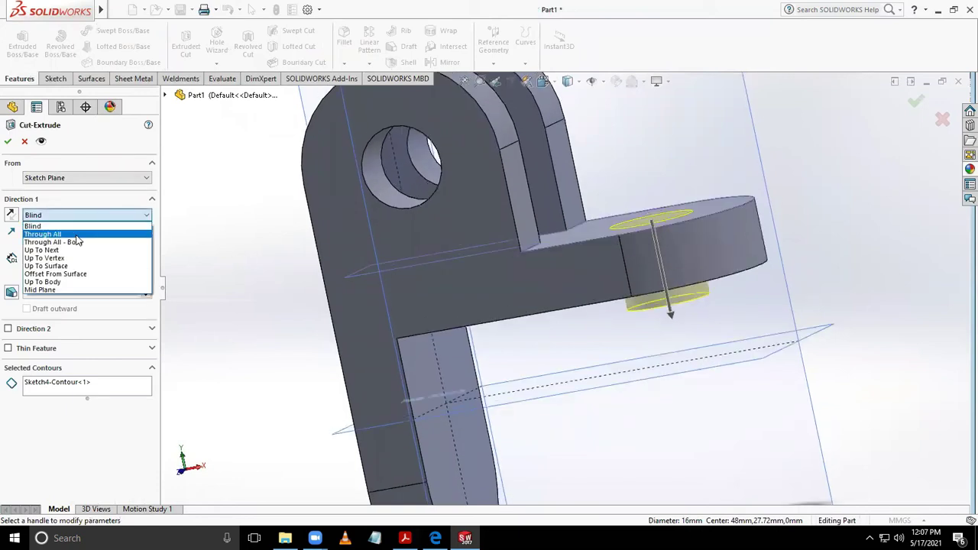
left_click(46, 249)
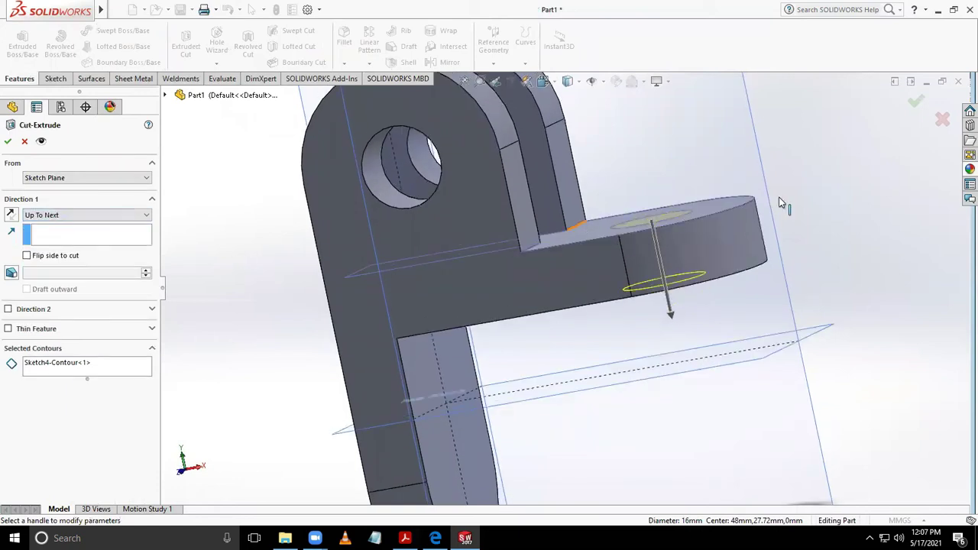
left_click(913, 103)
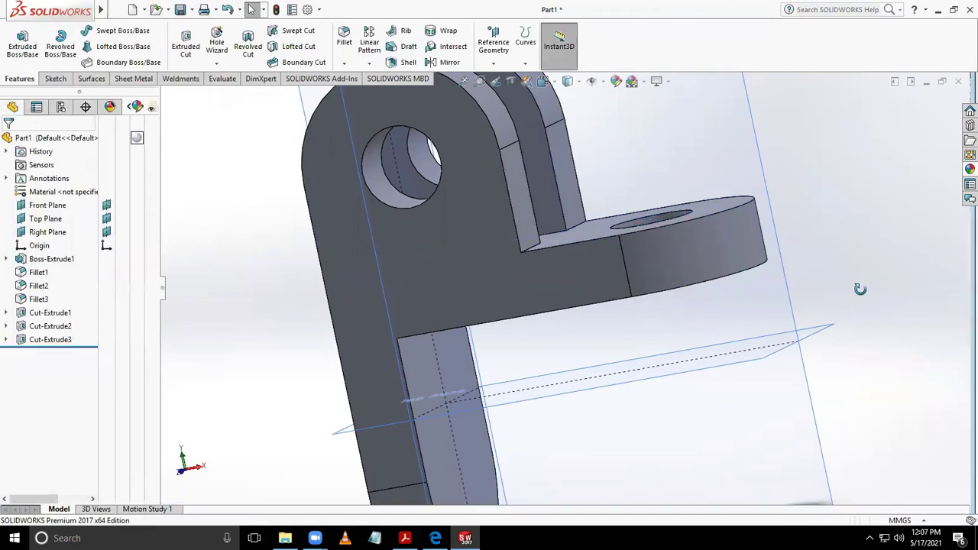
middle_click_drag(862, 285, 577, 452)
left_click(560, 439)
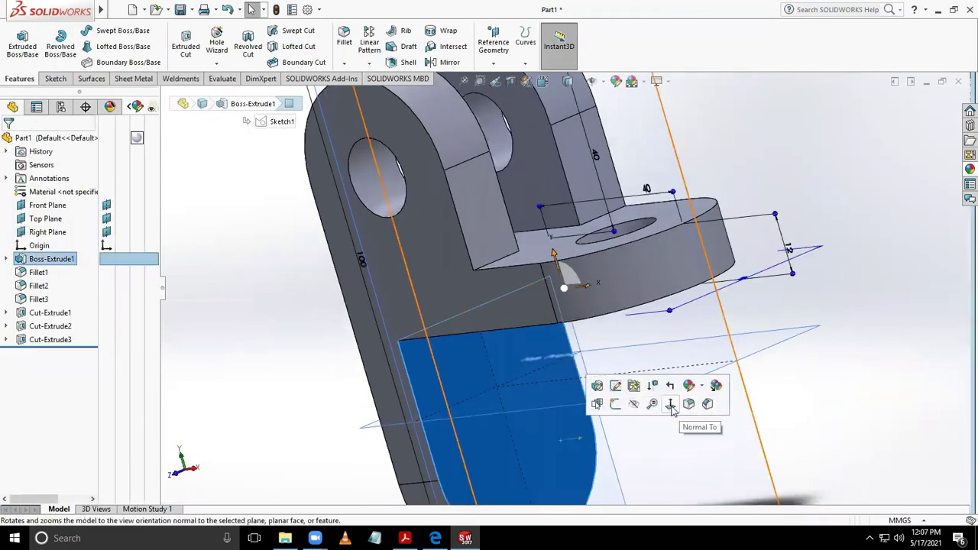
Sketch a 16 mm diameter circle centred on the upright's lower rounded end
left_click(670, 406)
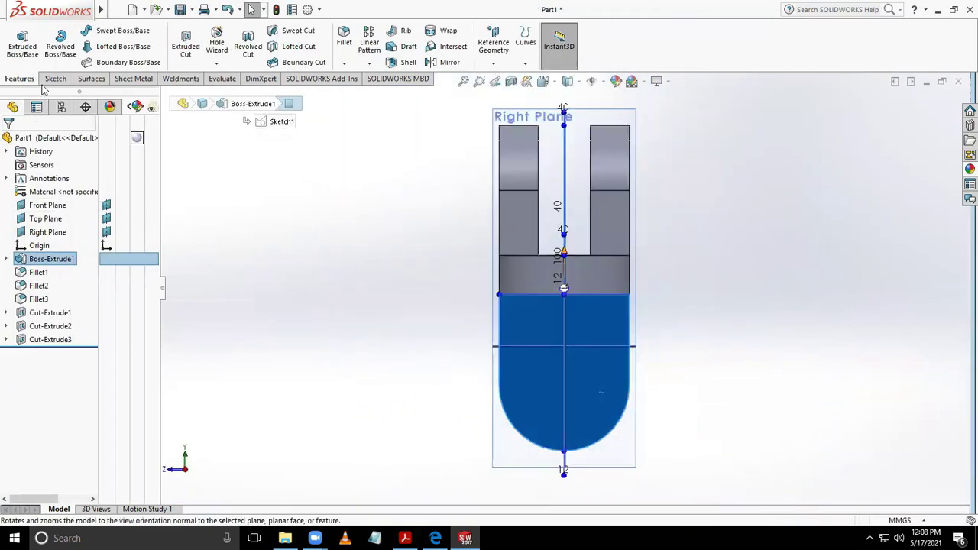
left_click(64, 77)
left_click(104, 31)
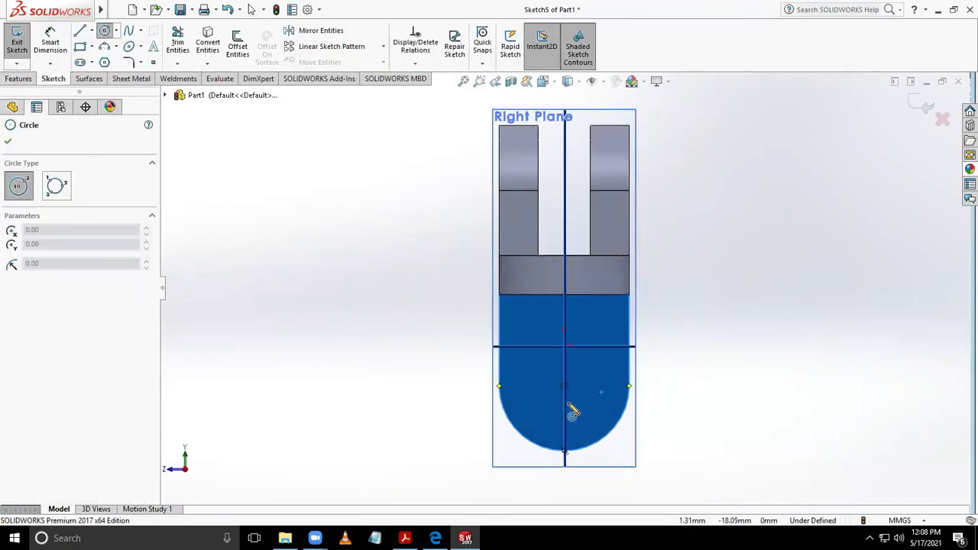
left_click(564, 386)
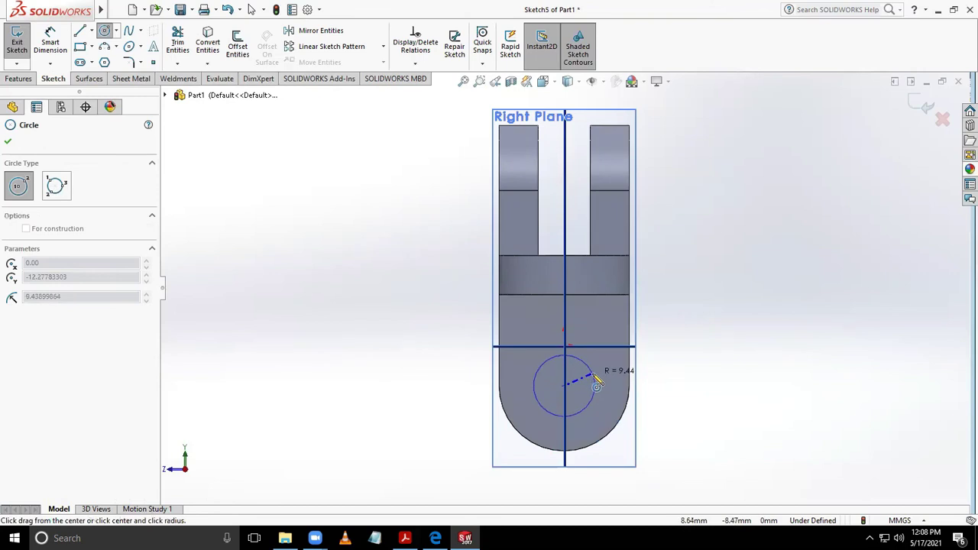
left_click(597, 380)
left_click(49, 42)
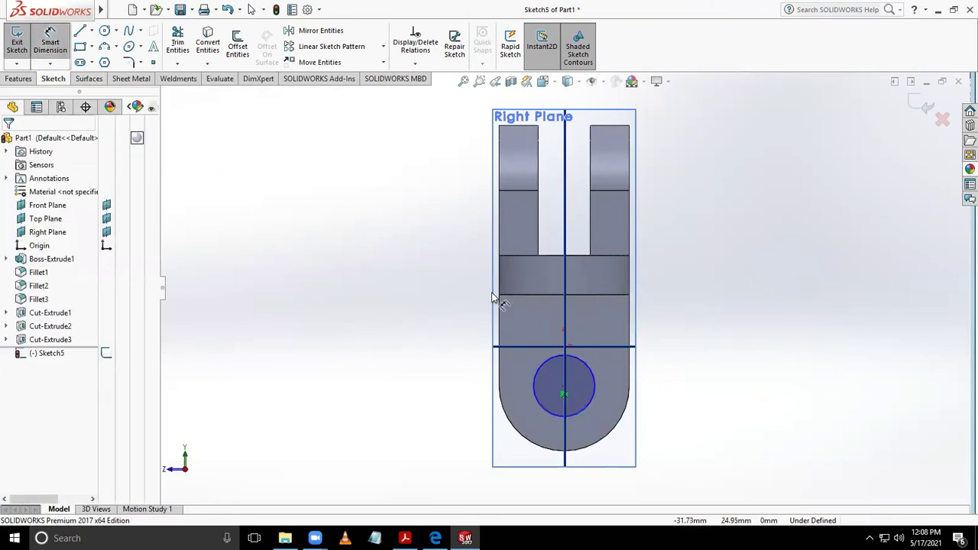
left_click(597, 392)
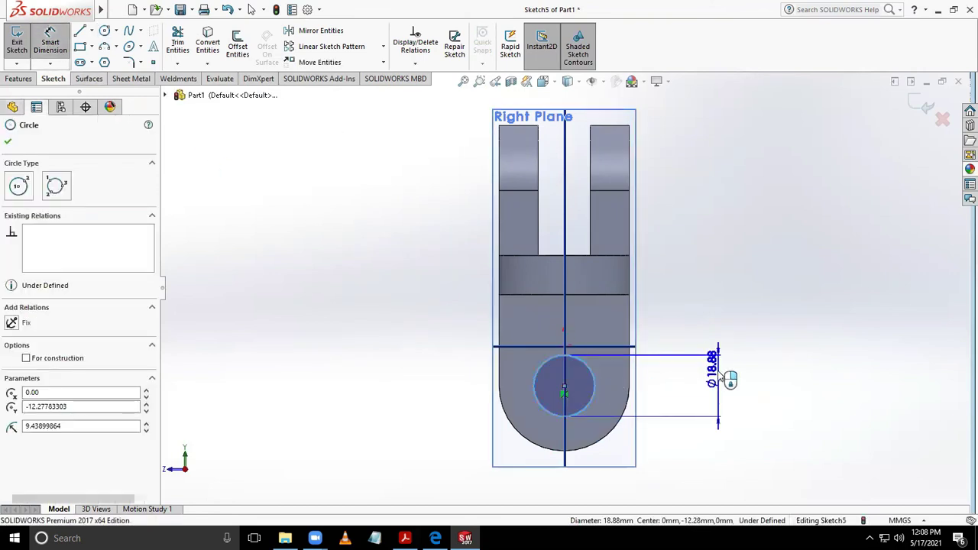
left_click(729, 379)
key("Return")
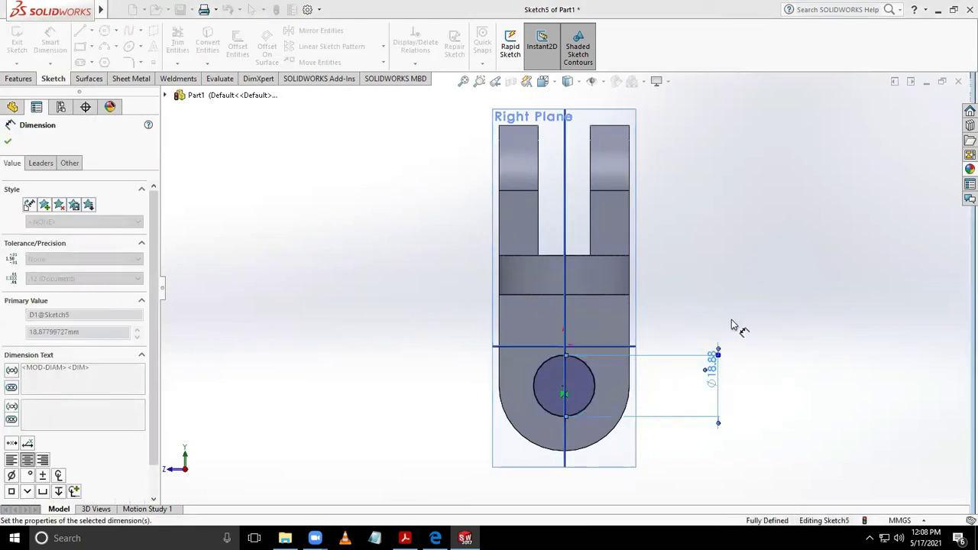
left_click(413, 189)
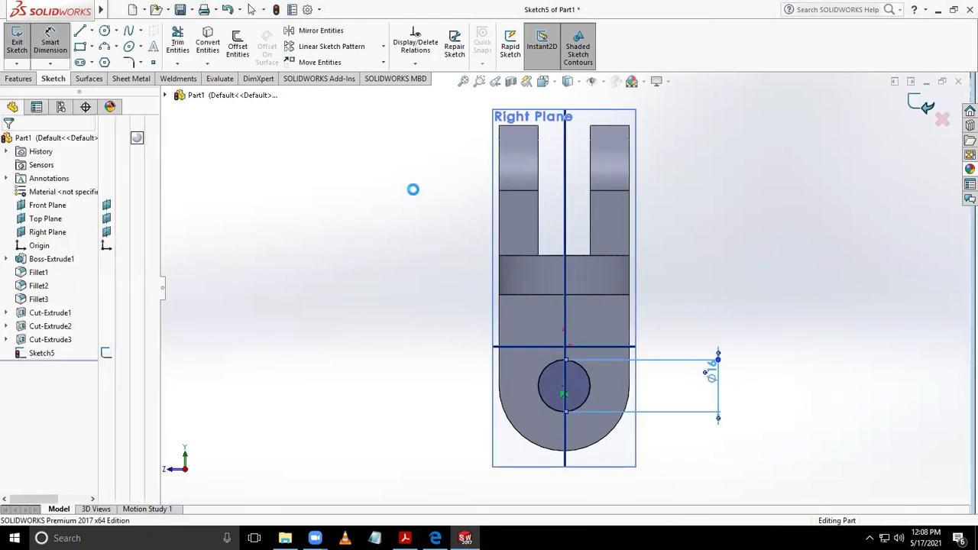
Extrude-cut that circle 16 mm blind through the lower leg to make the hole
left_click(19, 80)
left_click(186, 44)
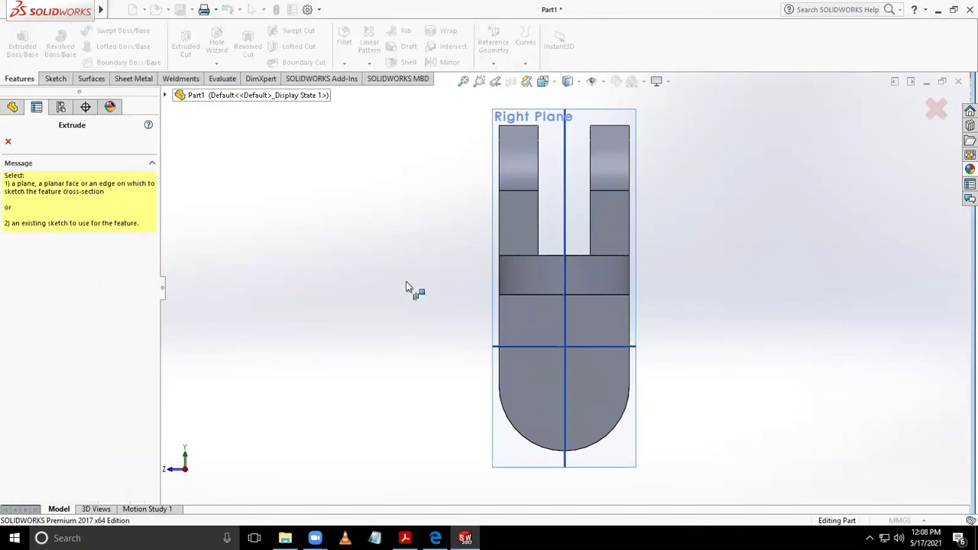
left_click(550, 406)
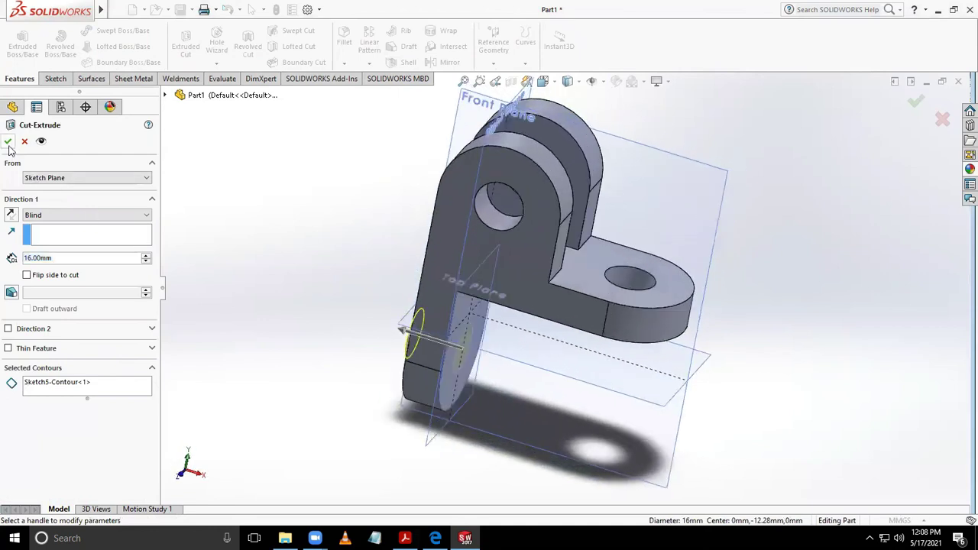
middle_click_drag(426, 352, 537, 395)
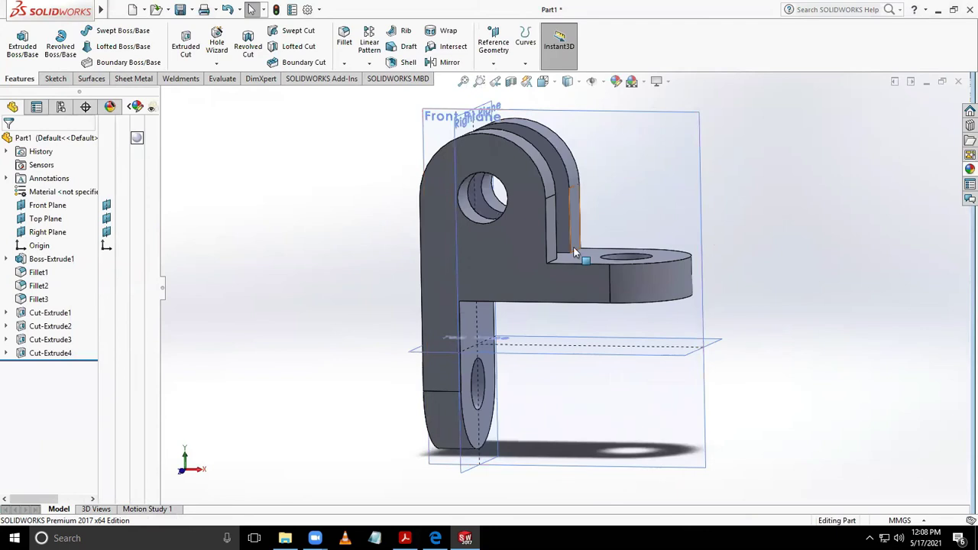
Inspect the bracket's slot and three holes from several angles, then bring up the Evaluate tools
mouse_move(802, 395)
middle_mouse_down()
mouse_move(821, 398)
mouse_move(803, 354)
mouse_move(749, 371)
mouse_move(775, 398)
mouse_move(803, 375)
mouse_move(761, 430)
mouse_move(757, 413)
mouse_move(775, 417)
mouse_move(769, 430)
mouse_move(691, 413)
middle_mouse_up()
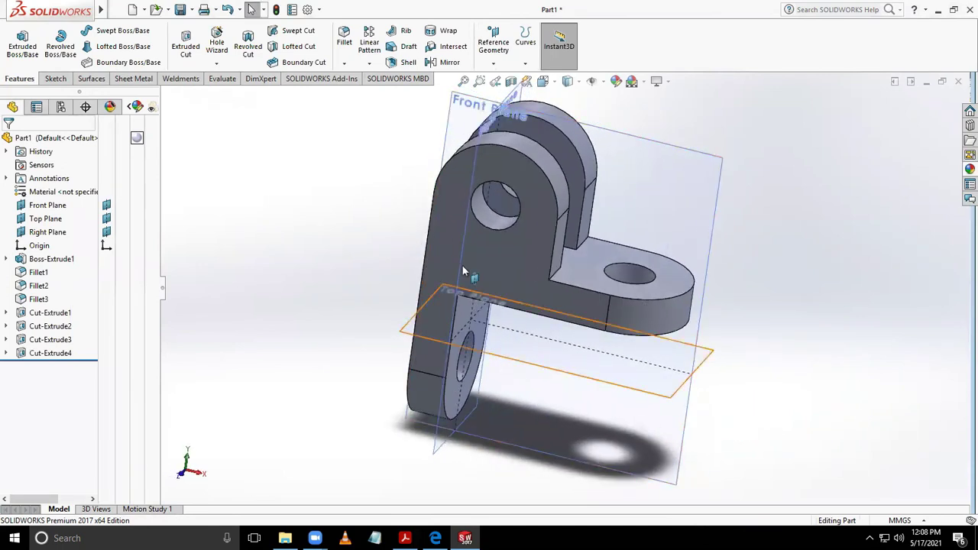
left_click(489, 252)
mouse_move(735, 436)
middle_mouse_down()
mouse_move(721, 399)
mouse_move(733, 384)
mouse_move(726, 375)
mouse_move(744, 400)
mouse_move(735, 408)
middle_mouse_up()
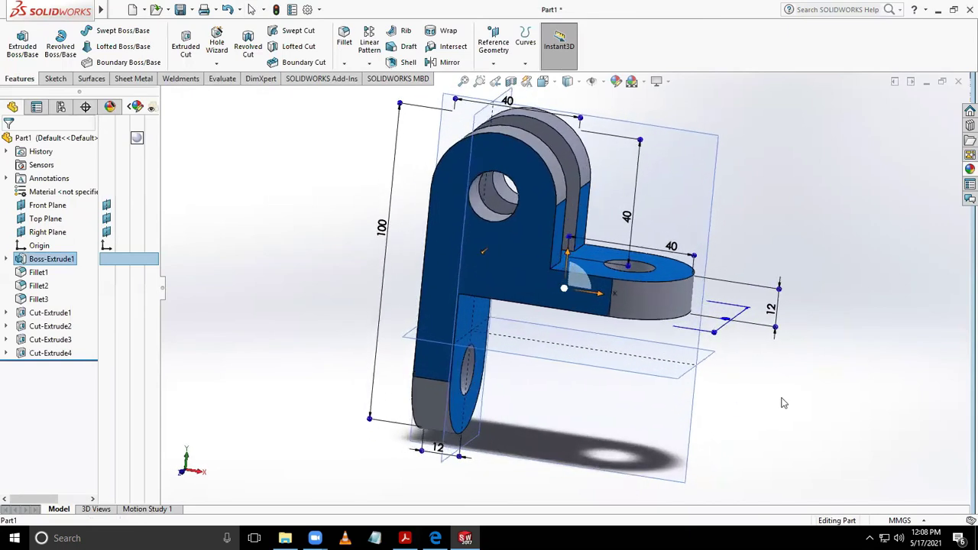
left_click(858, 258)
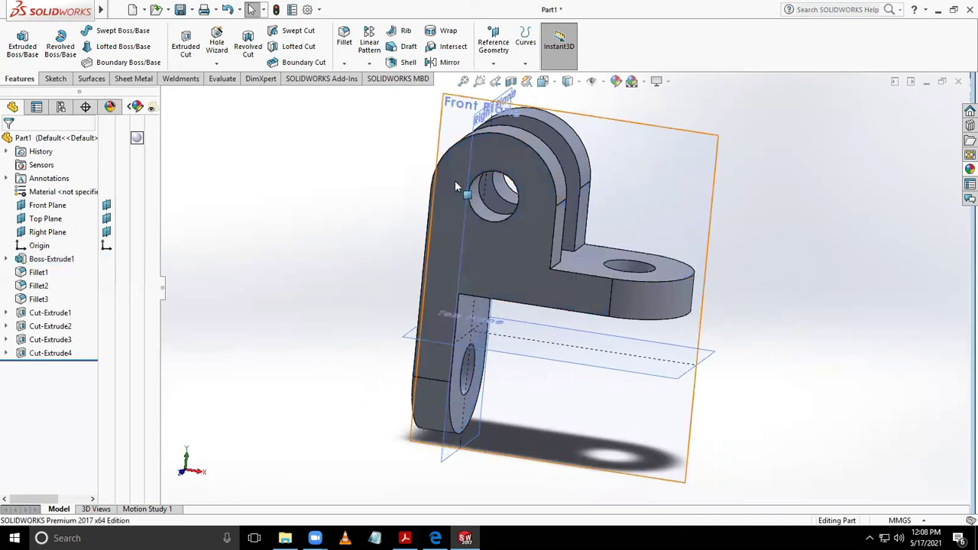
left_click(223, 79)
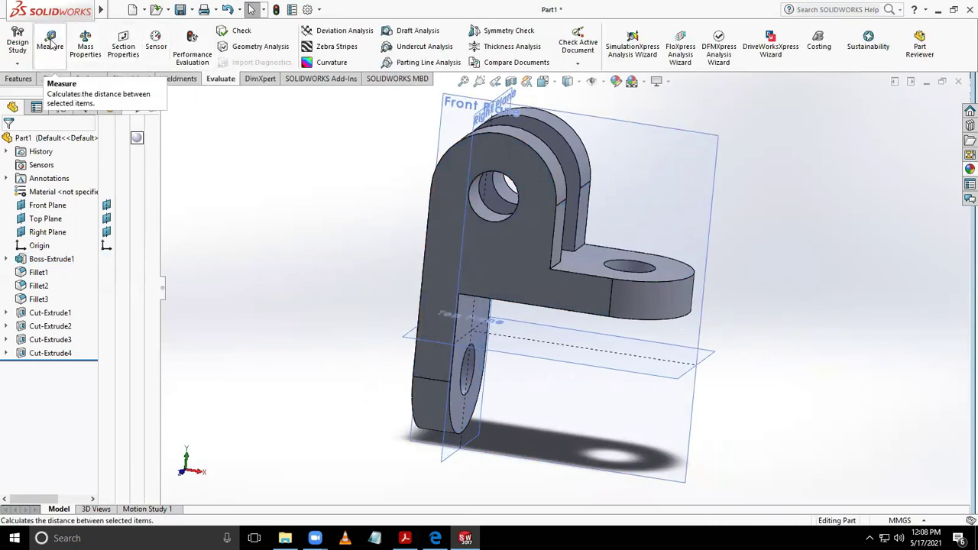
left_click(51, 46)
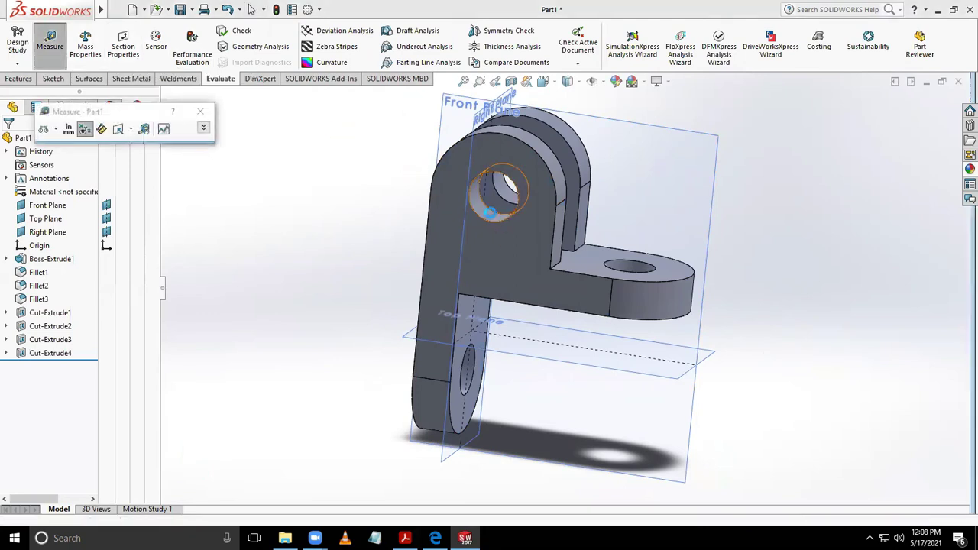
left_click(489, 213)
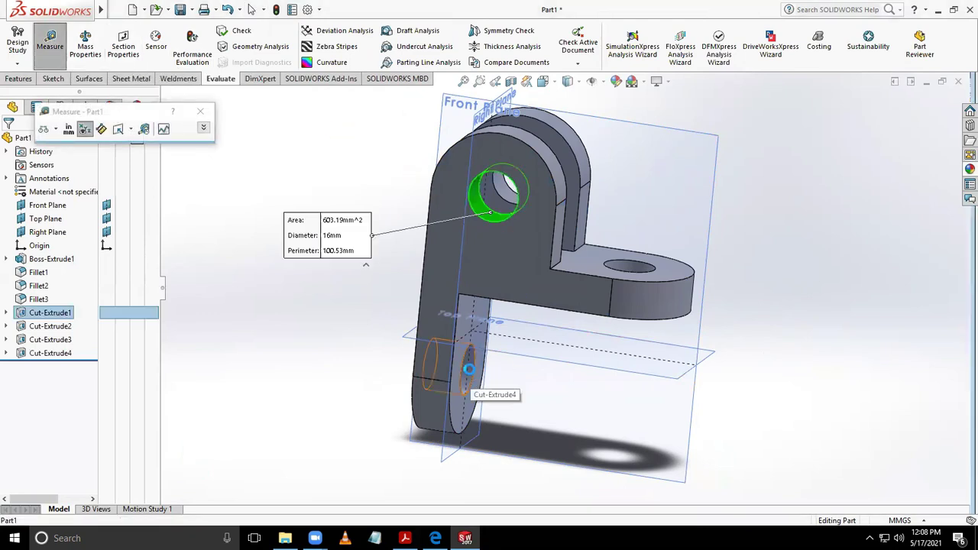
left_click(468, 370)
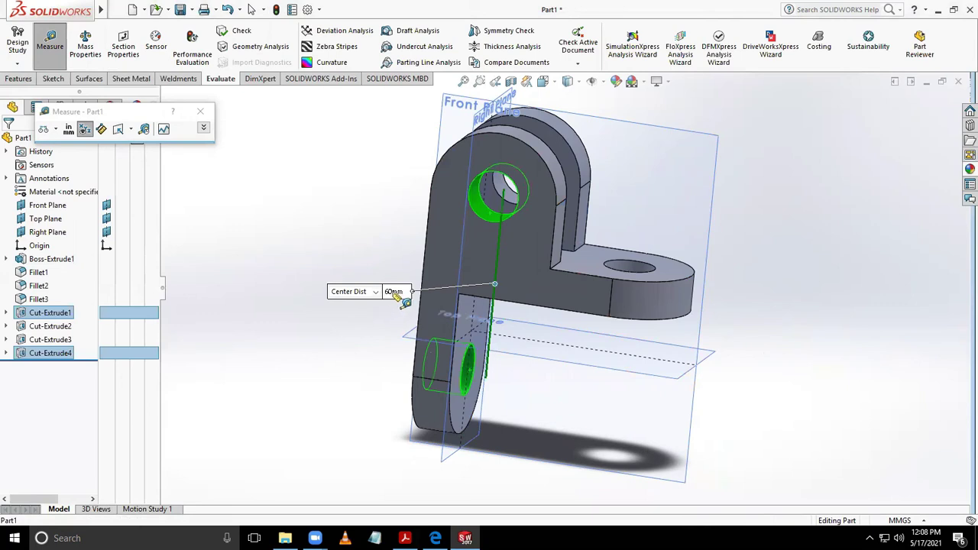
left_click(198, 114)
left_click(900, 315)
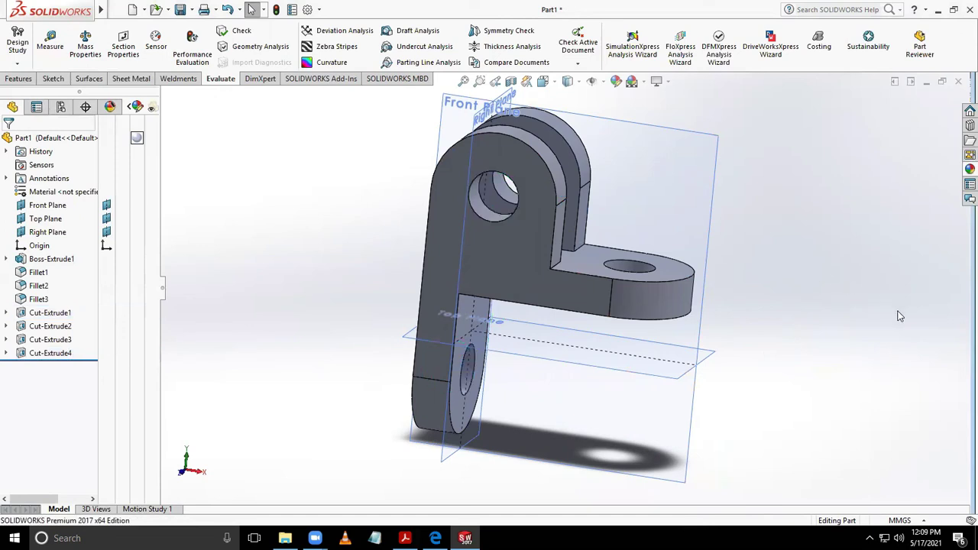
Apply a plain colour appearance to the whole part, set it to teal, and hide the reference planes
left_click(968, 169)
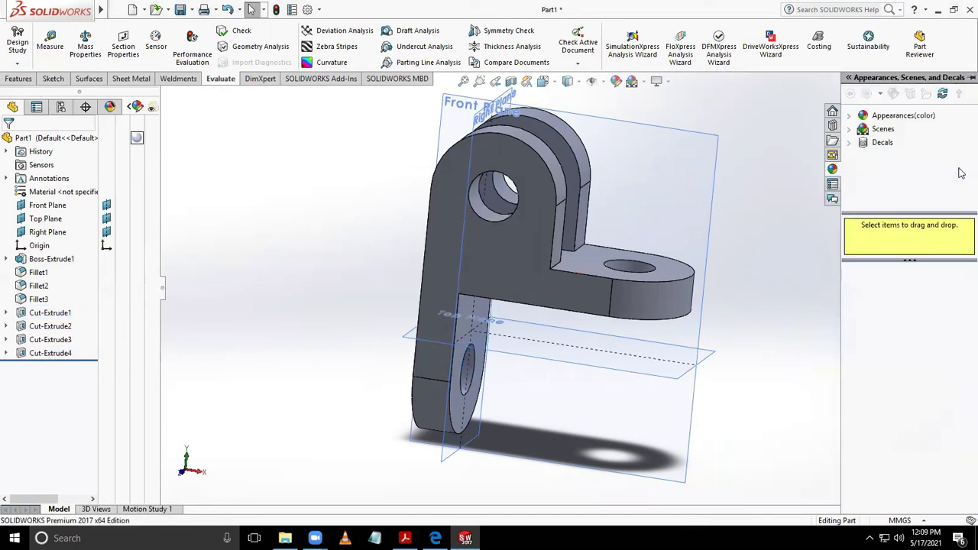
left_click(891, 116)
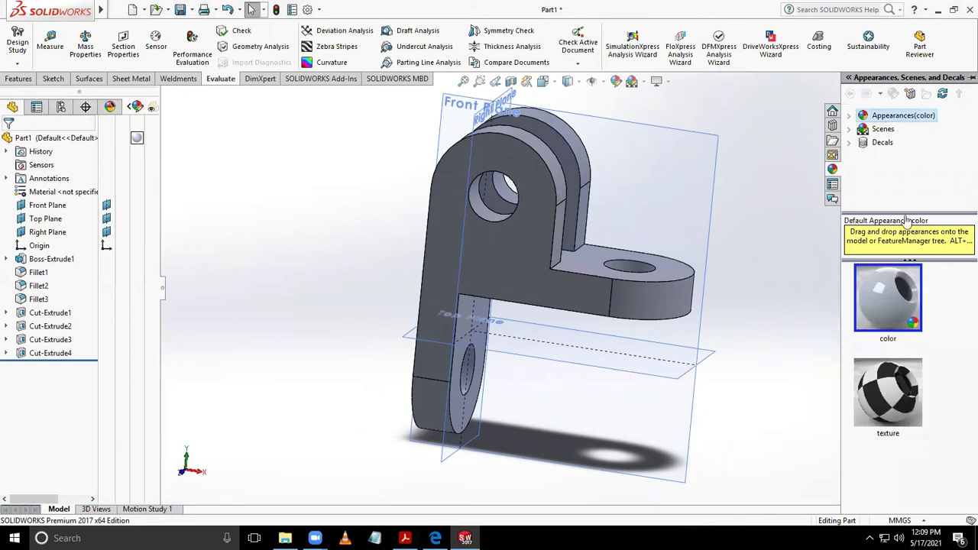
left_click_drag(888, 311, 538, 283)
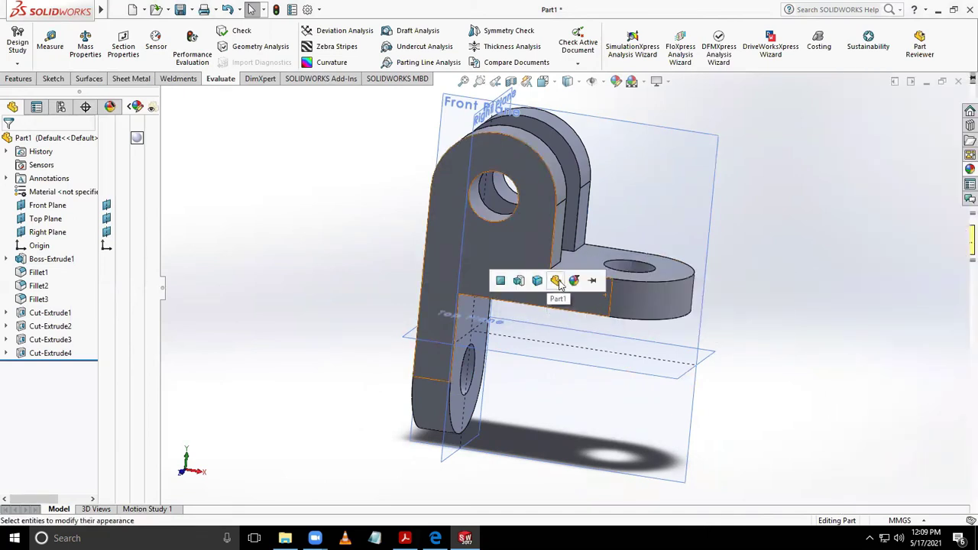
left_click(558, 282)
middle_click_drag(844, 206, 815, 220)
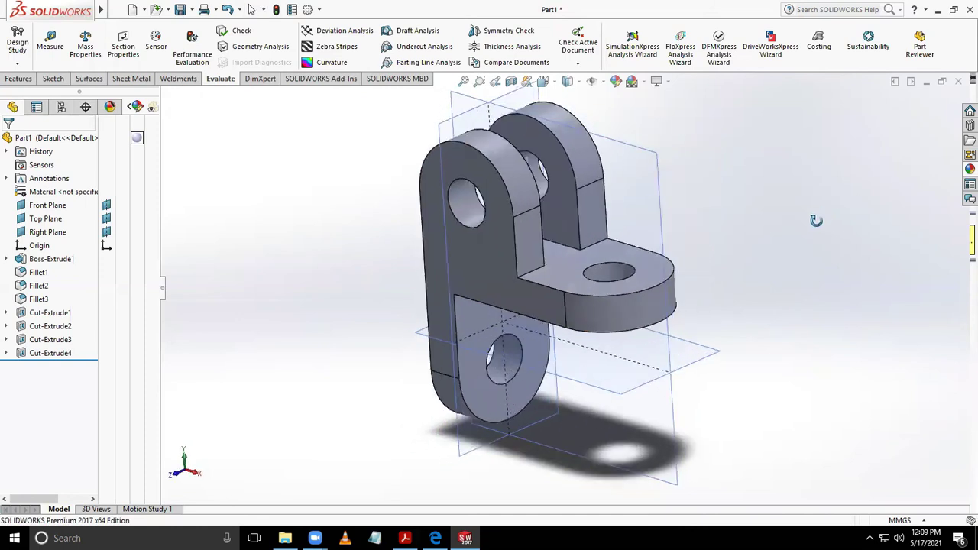
left_click(615, 81)
left_click(600, 81)
left_click(597, 101)
middle_click_drag(735, 153, 692, 191)
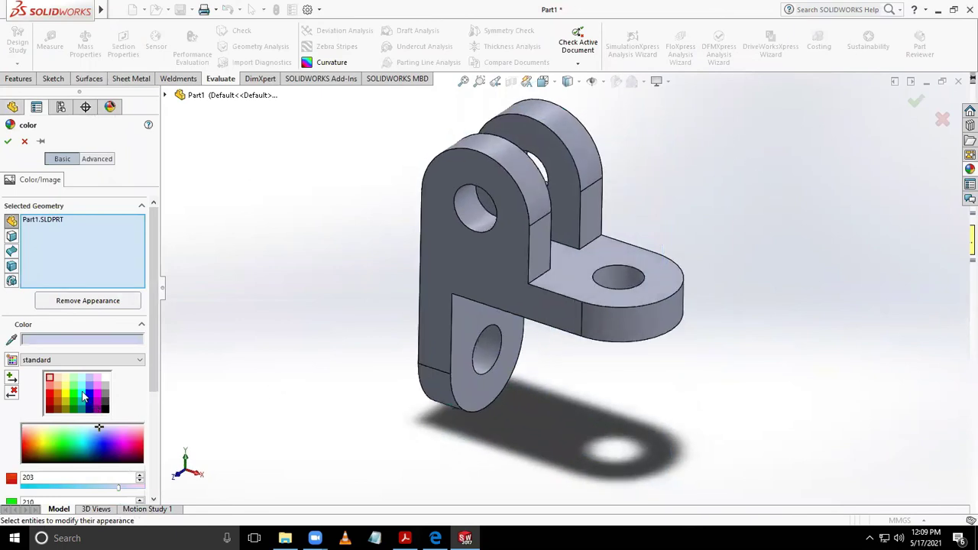
left_click(84, 396)
mouse_move(191, 347)
middle_mouse_down()
mouse_move(218, 312)
mouse_move(258, 325)
mouse_move(328, 293)
mouse_move(718, 232)
mouse_move(706, 273)
mouse_move(724, 270)
mouse_move(707, 274)
middle_mouse_up()
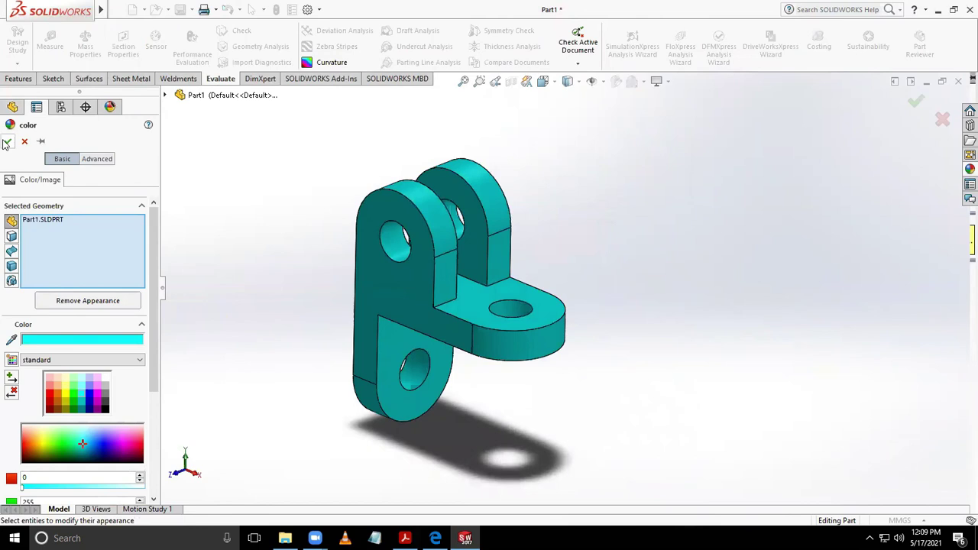
key("Return")
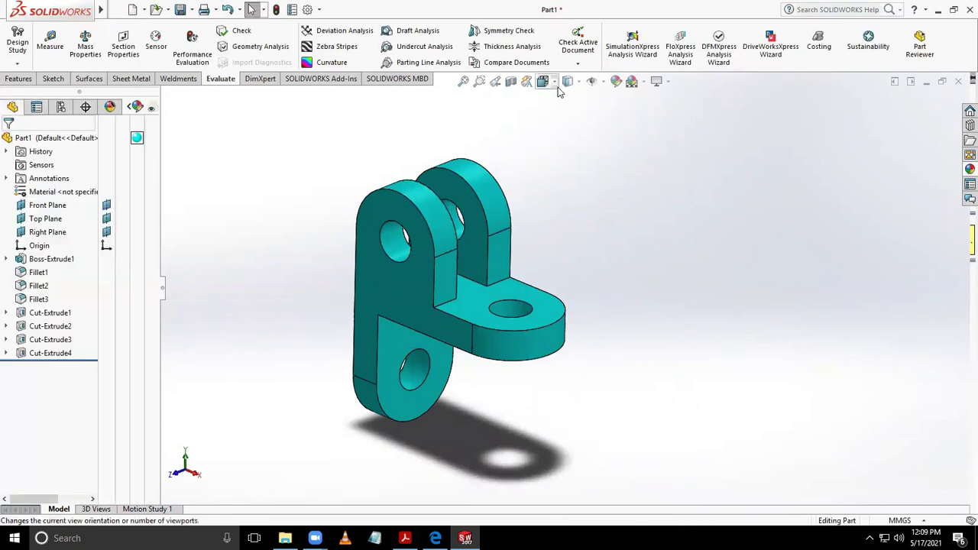
Show the teal bracket in Isometric view, zoomed slightly, with the Features commands displayed
left_click(546, 82)
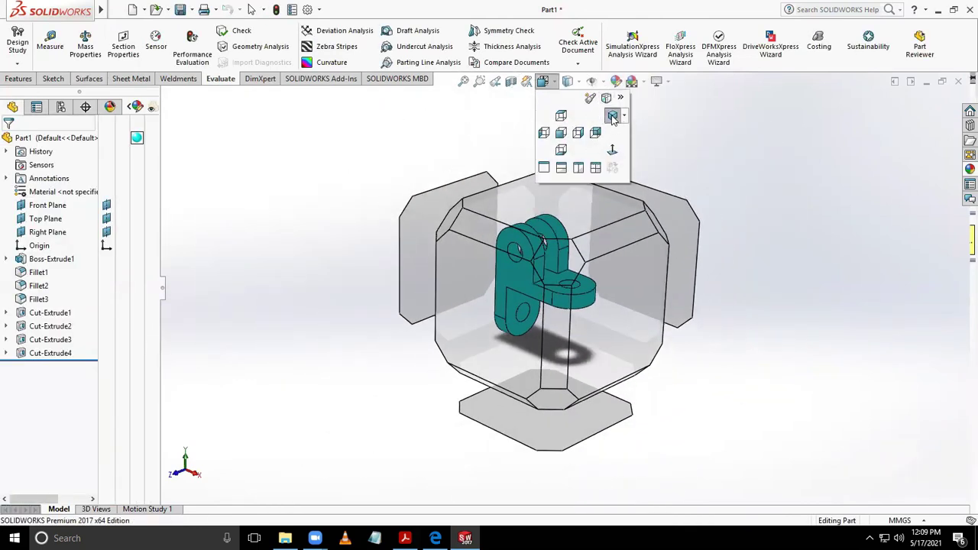
left_click(612, 116)
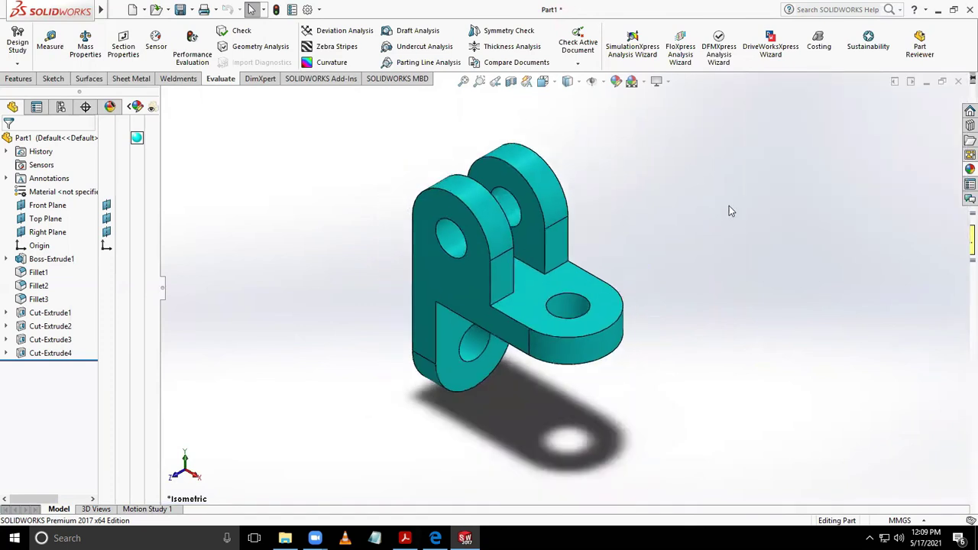
scroll(728, 211, "down", 2)
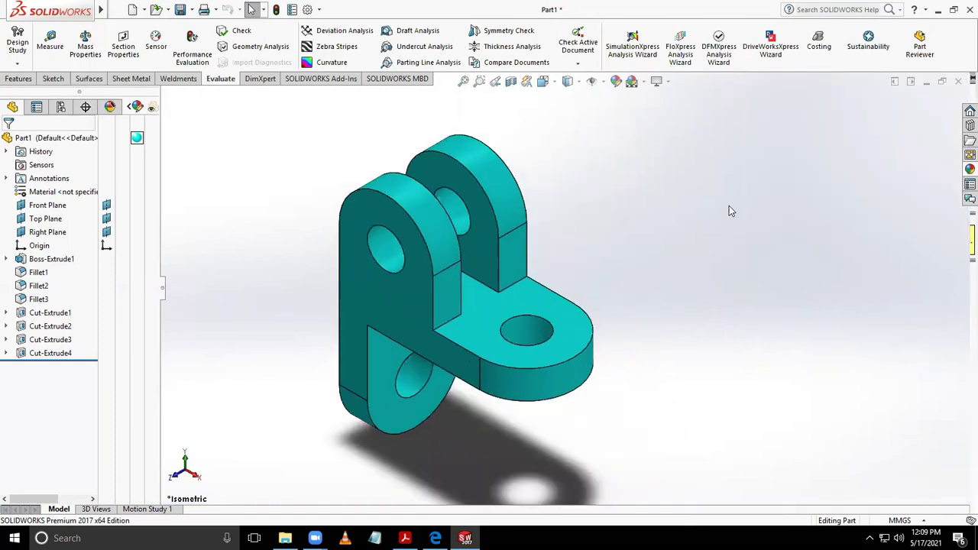
left_click(18, 81)
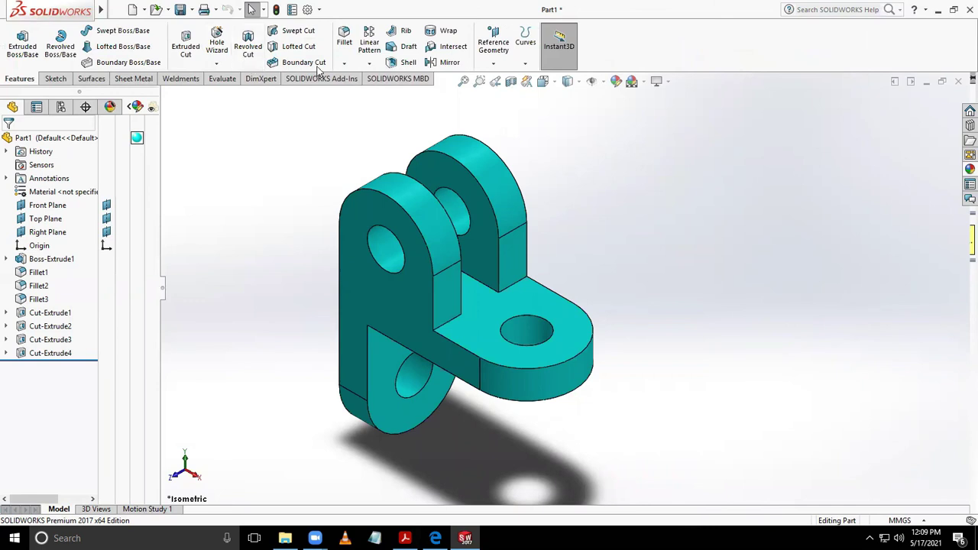
Add a 5 mm constant-size fillet to the three inner edges where arm and leg meet the upright
left_click(346, 65)
left_click(353, 81)
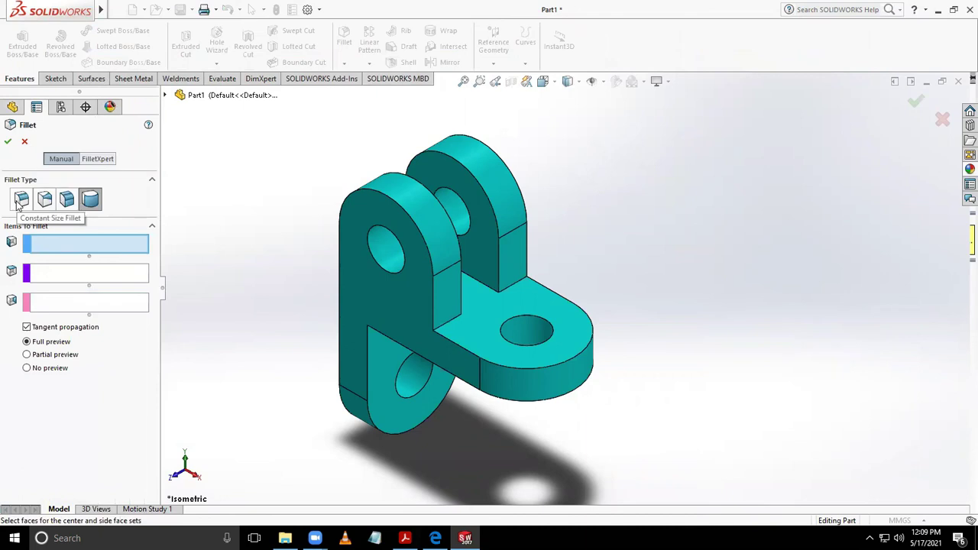
left_click(20, 201)
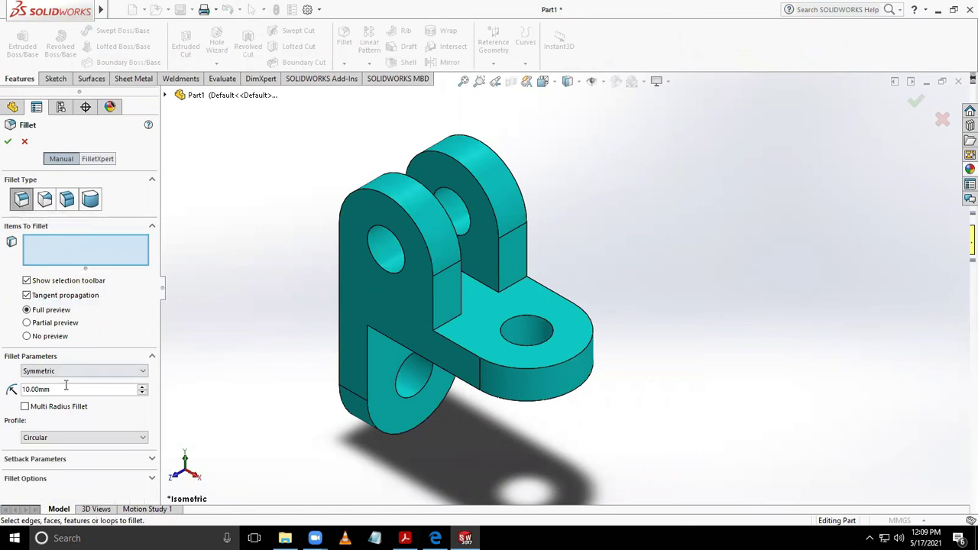
type("5")
key("Return")
left_click(551, 290)
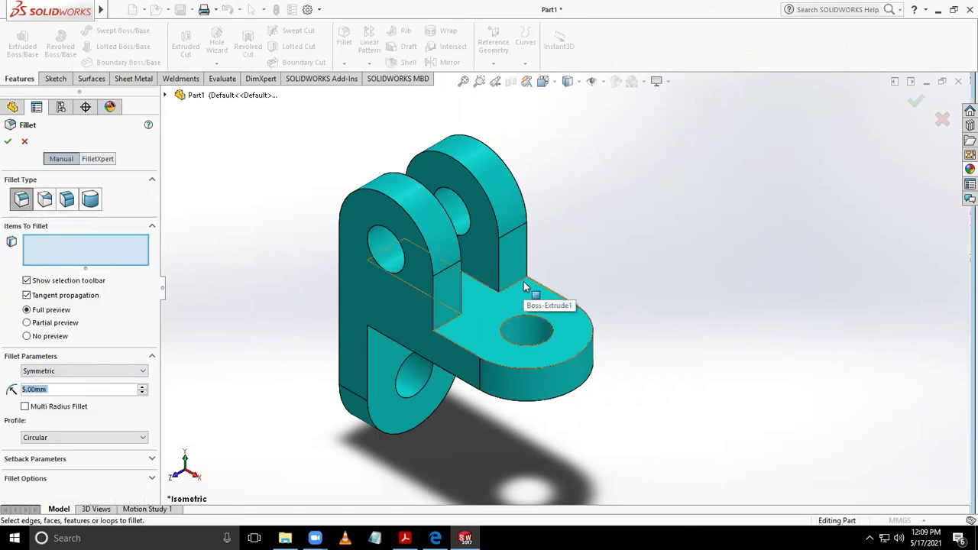
left_click(442, 330)
mouse_move(736, 419)
middle_mouse_down()
mouse_move(686, 240)
mouse_move(572, 356)
middle_mouse_up()
left_click(523, 397)
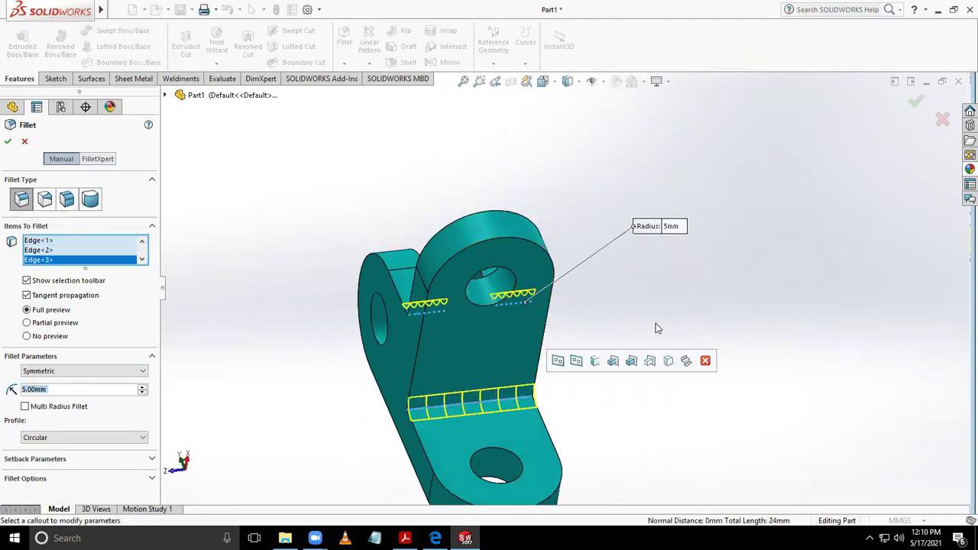
mouse_move(705, 299)
middle_mouse_down()
mouse_move(757, 356)
mouse_move(698, 260)
middle_mouse_up()
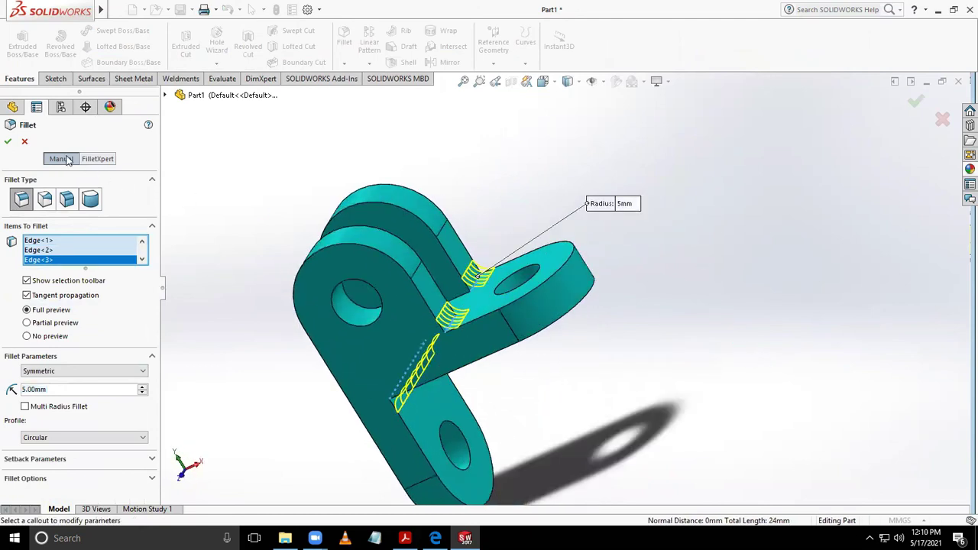
key("Return")
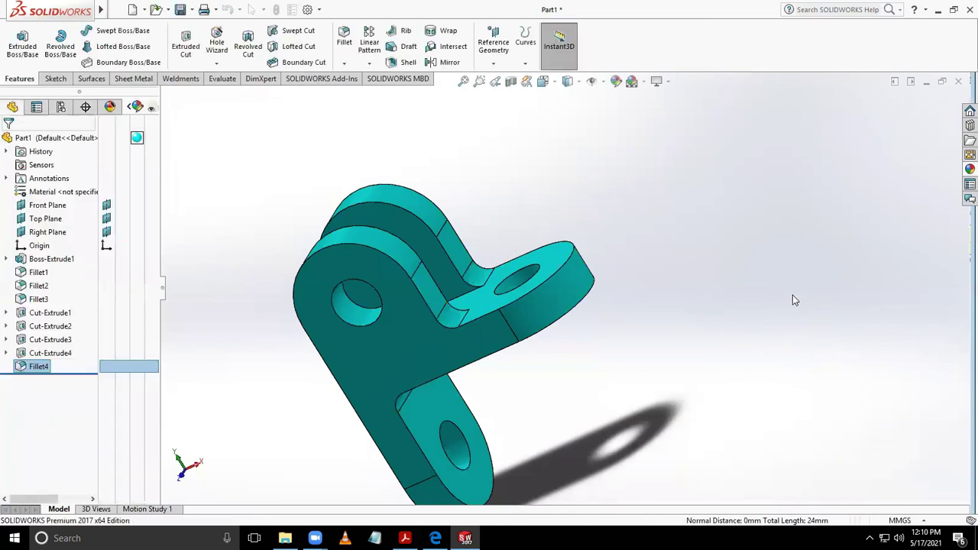
Show the bracket in Front view with Hidden Lines Visible
mouse_move(730, 287)
middle_mouse_down()
mouse_move(670, 307)
mouse_move(753, 332)
mouse_move(723, 291)
mouse_move(713, 324)
mouse_move(638, 248)
middle_mouse_up()
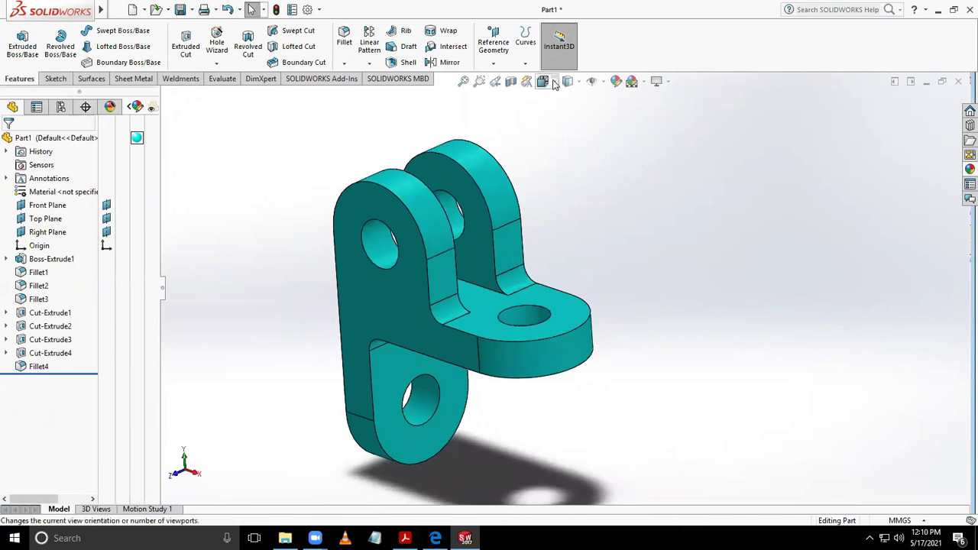
left_click(555, 84)
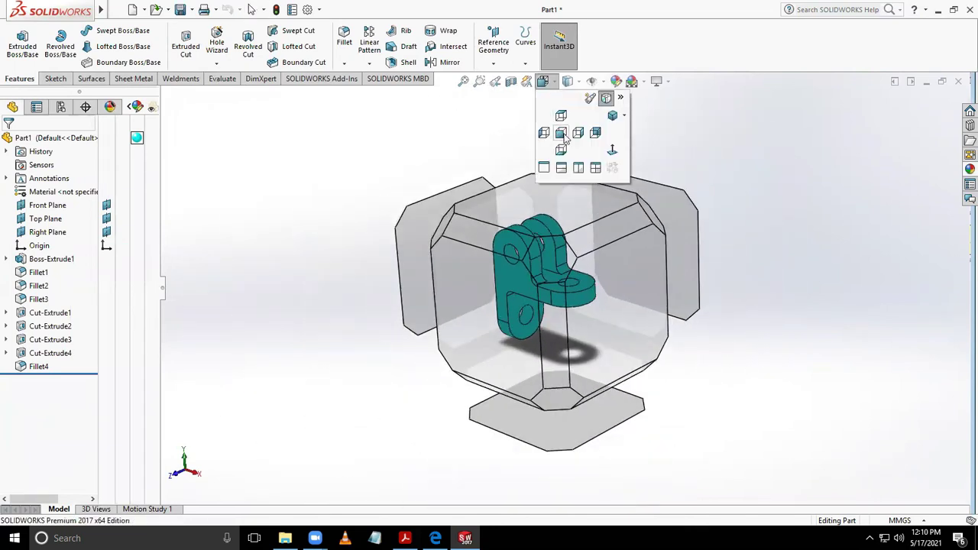
left_click(562, 134)
left_click(571, 82)
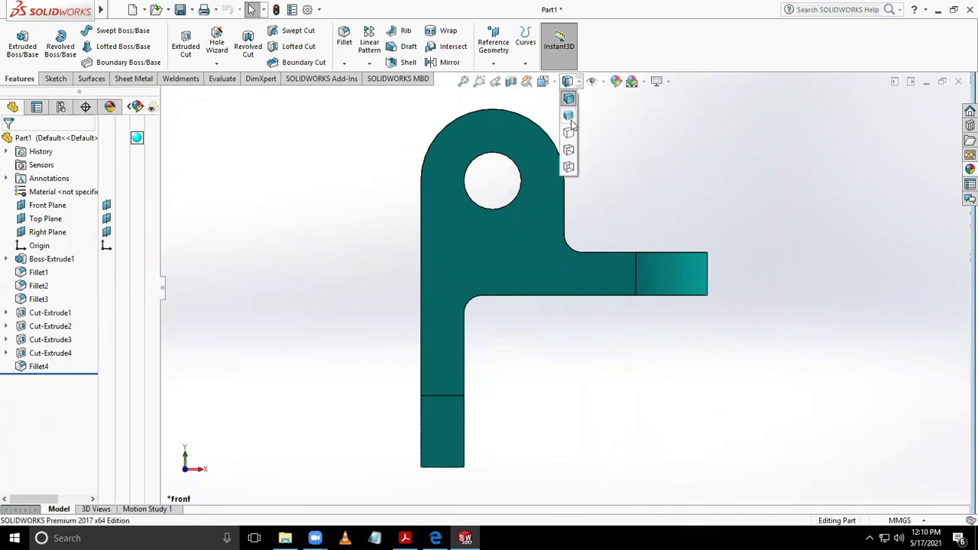
left_click(568, 150)
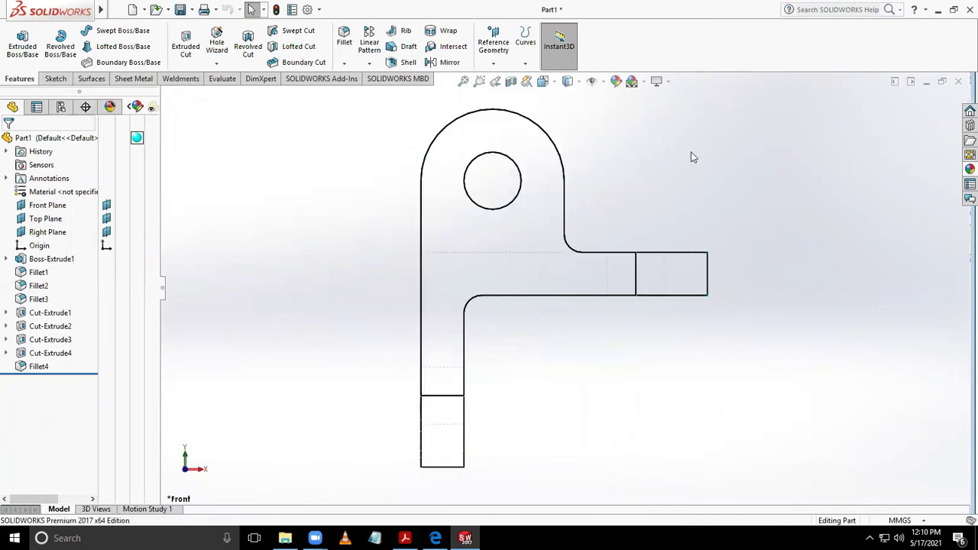
Review the Right and Top views, then return to Isometric, Shaded With Edges
left_click(554, 83)
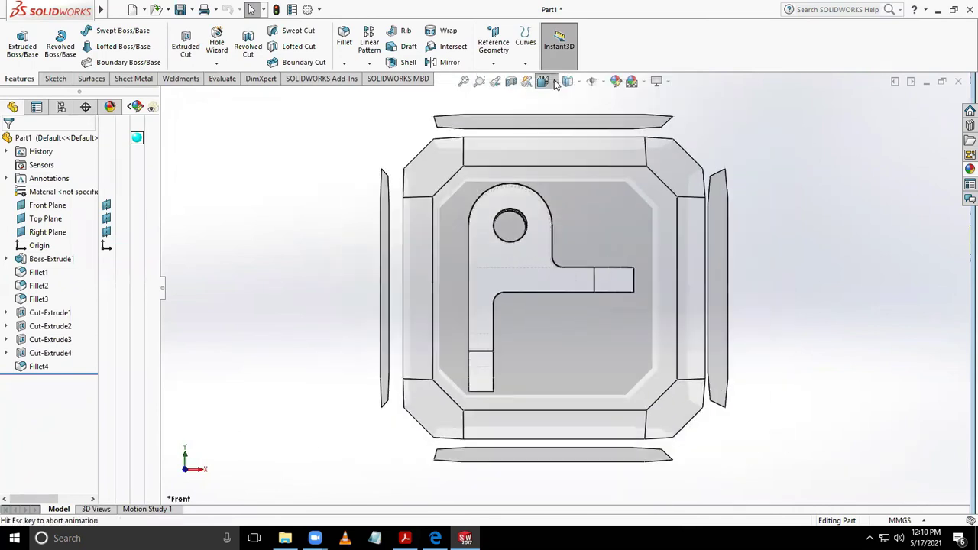
left_click(605, 156)
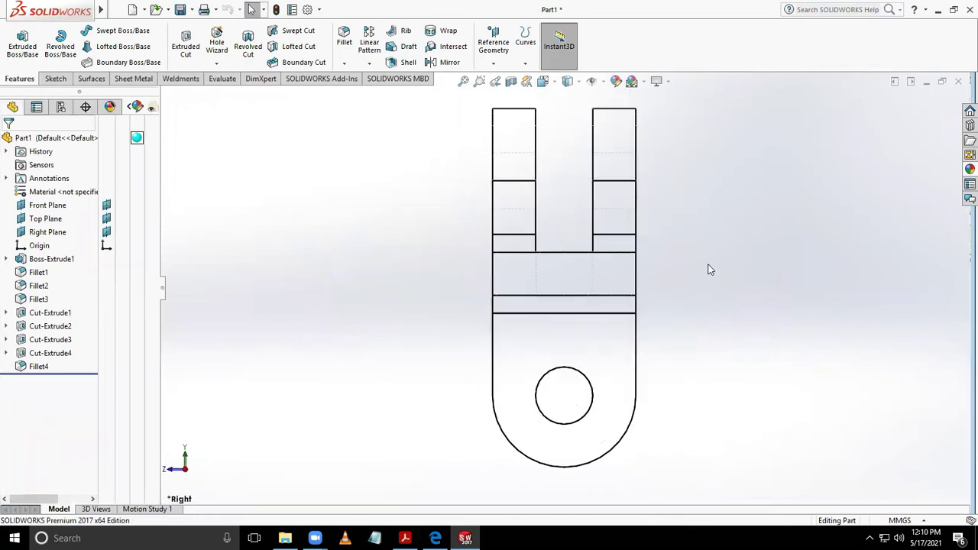
key("z")
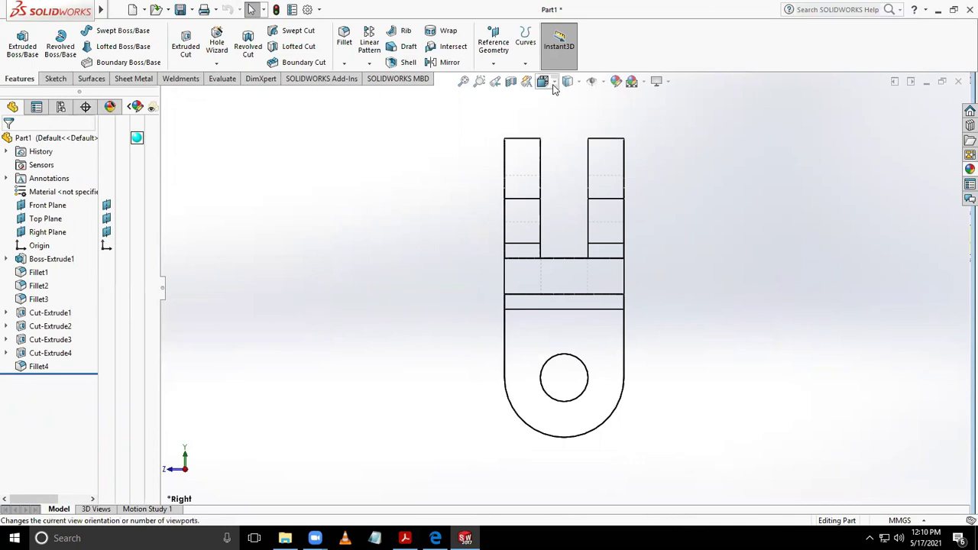
left_click(553, 84)
left_click(562, 115)
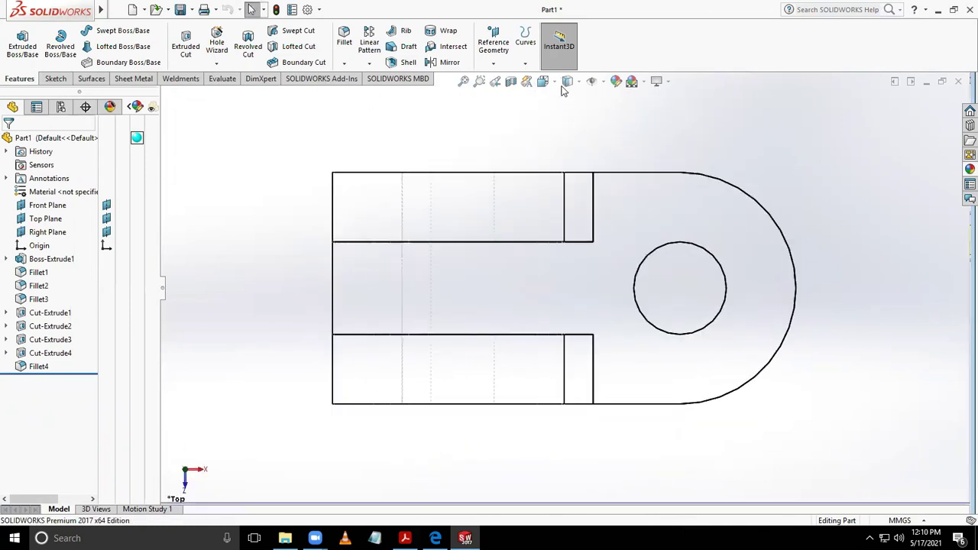
left_click(556, 86)
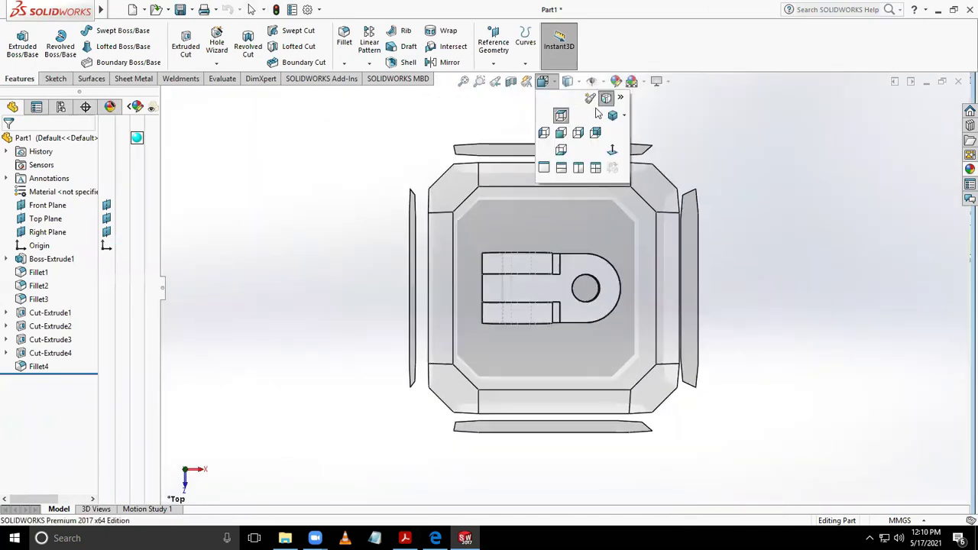
left_click(612, 114)
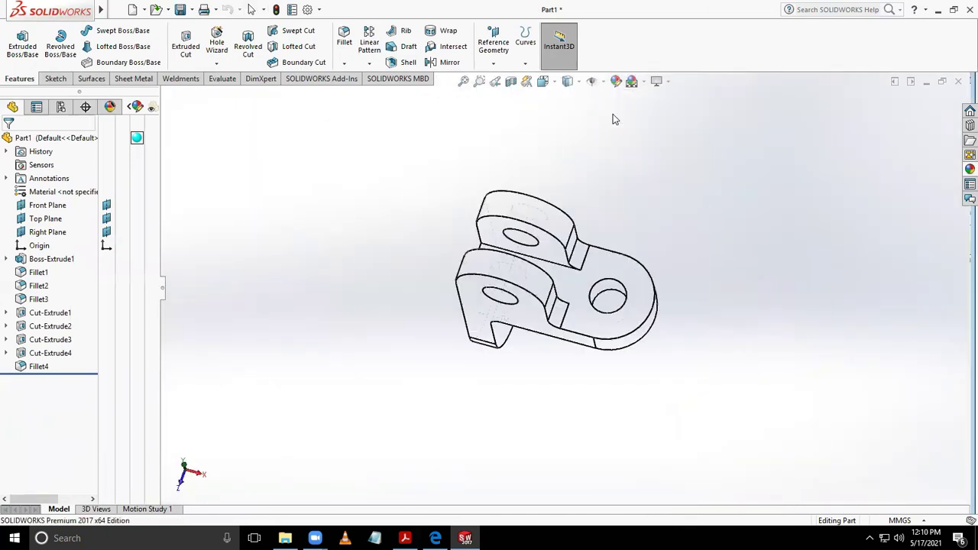
left_click(578, 81)
left_click(569, 99)
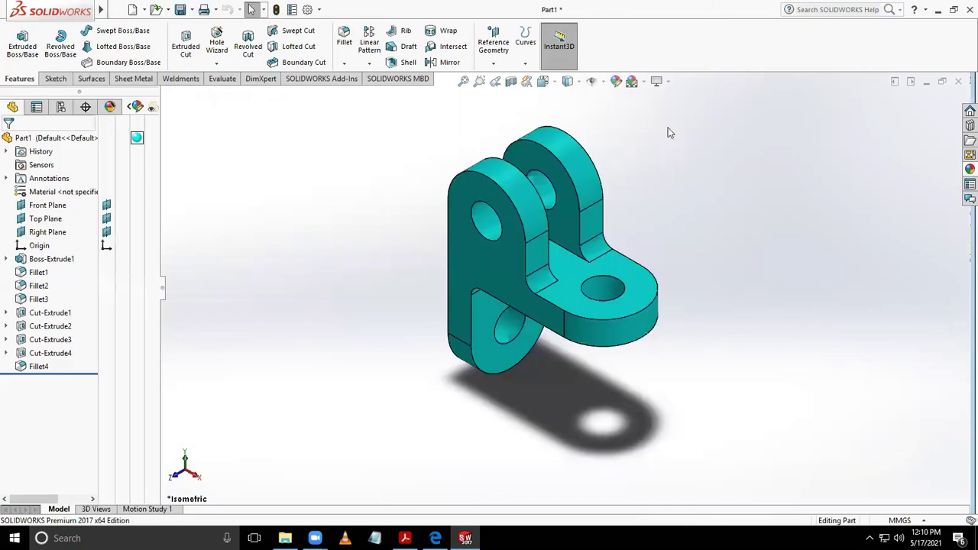